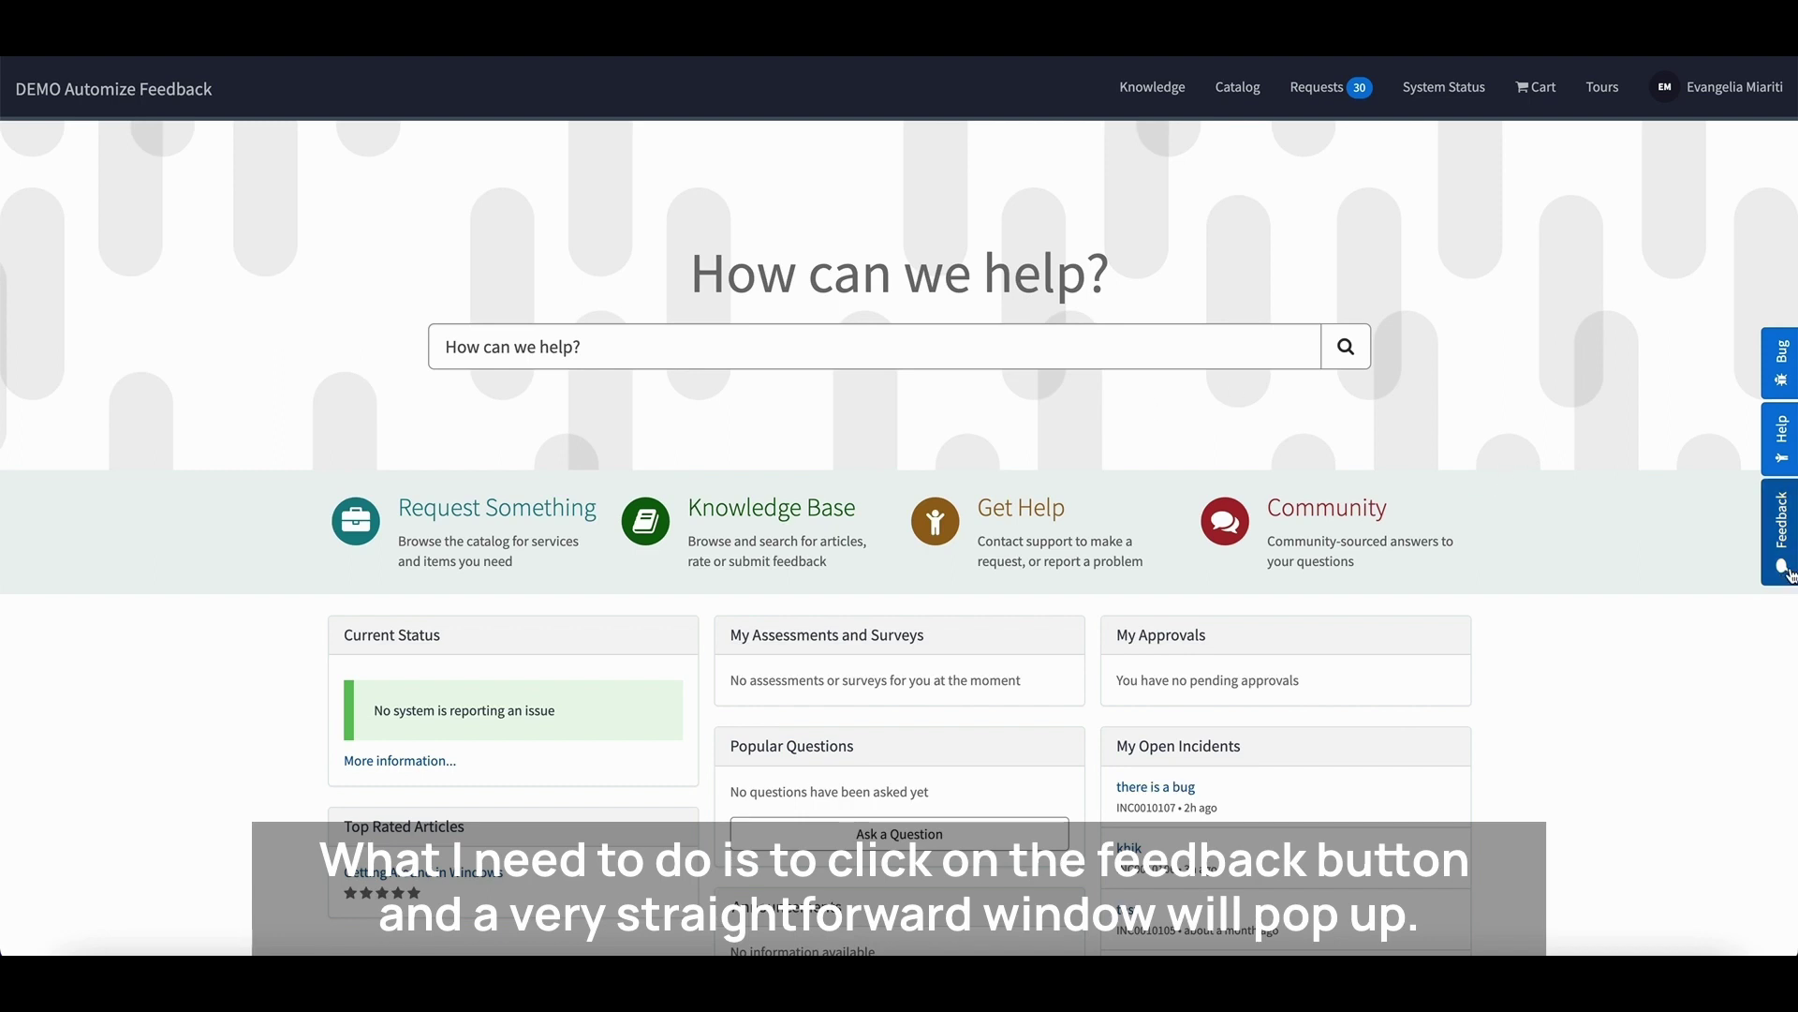
- Give the portal a five-star rating with the comment 'comment'
left_click(1770, 553)
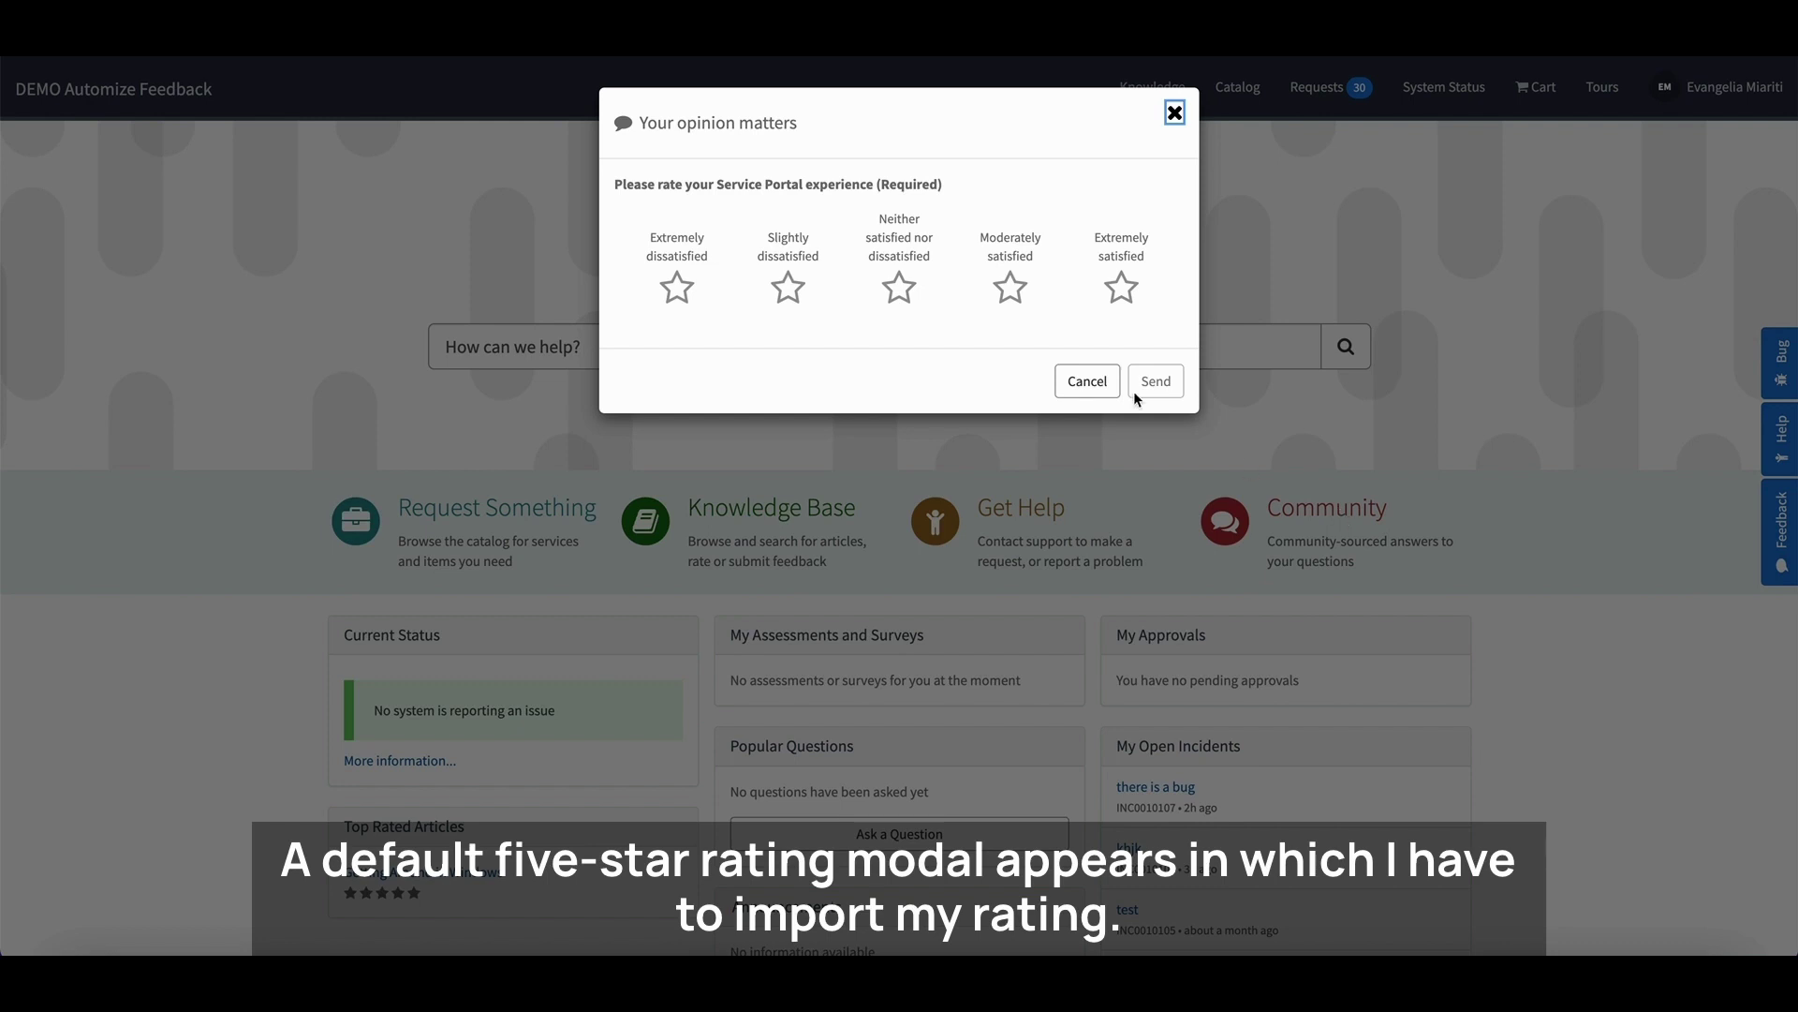
left_click(1122, 289)
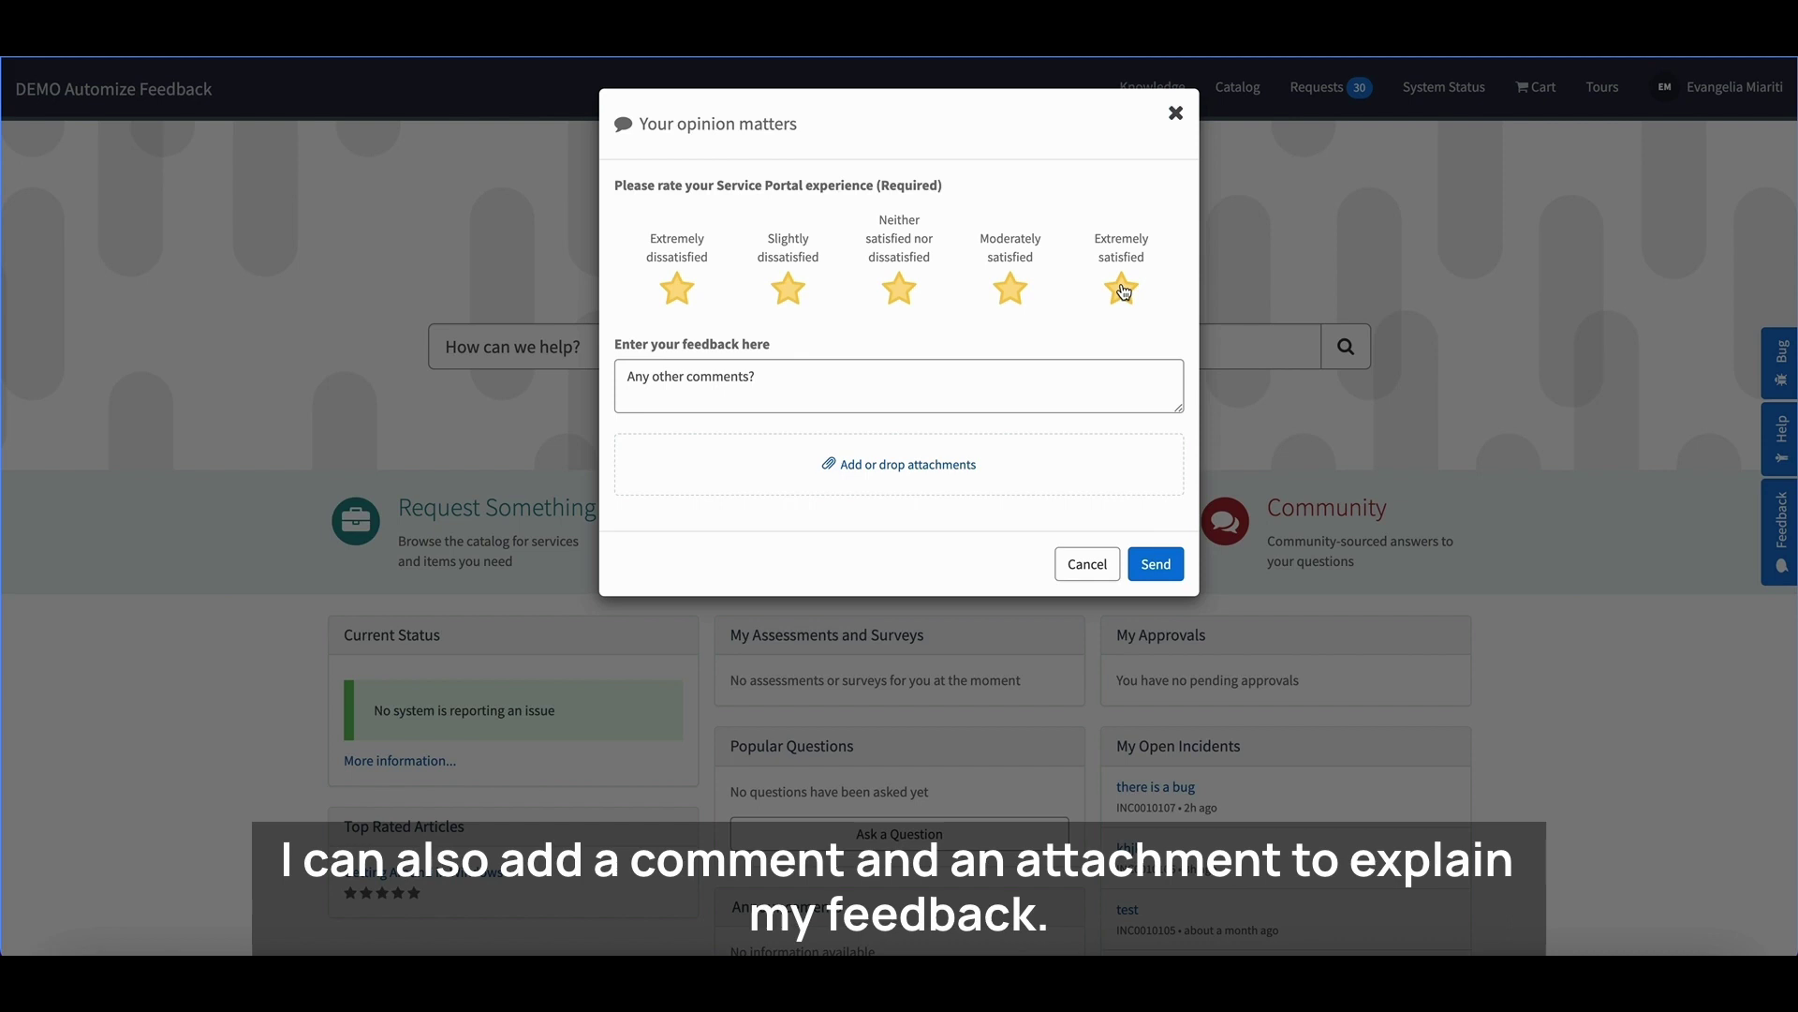
left_click(822, 377)
type("c")
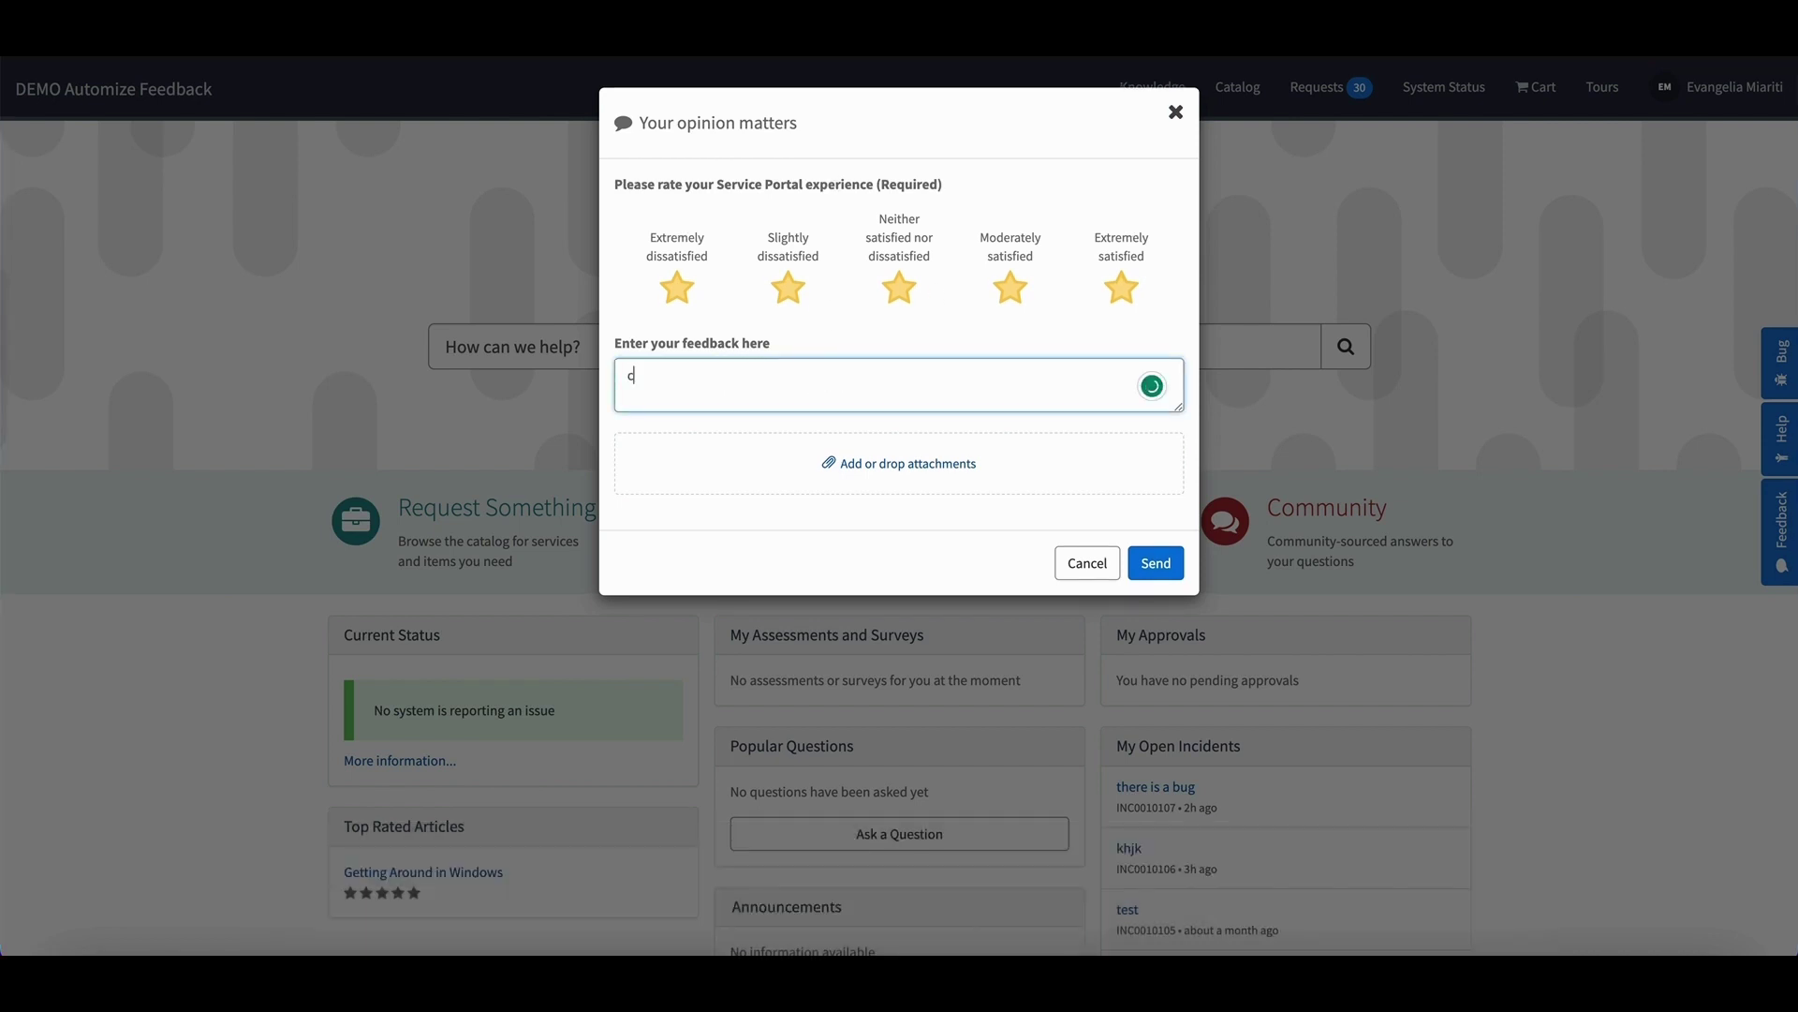
type("omment")
- Attach the Feedback App logo SVG and send the feedback
left_click(913, 465)
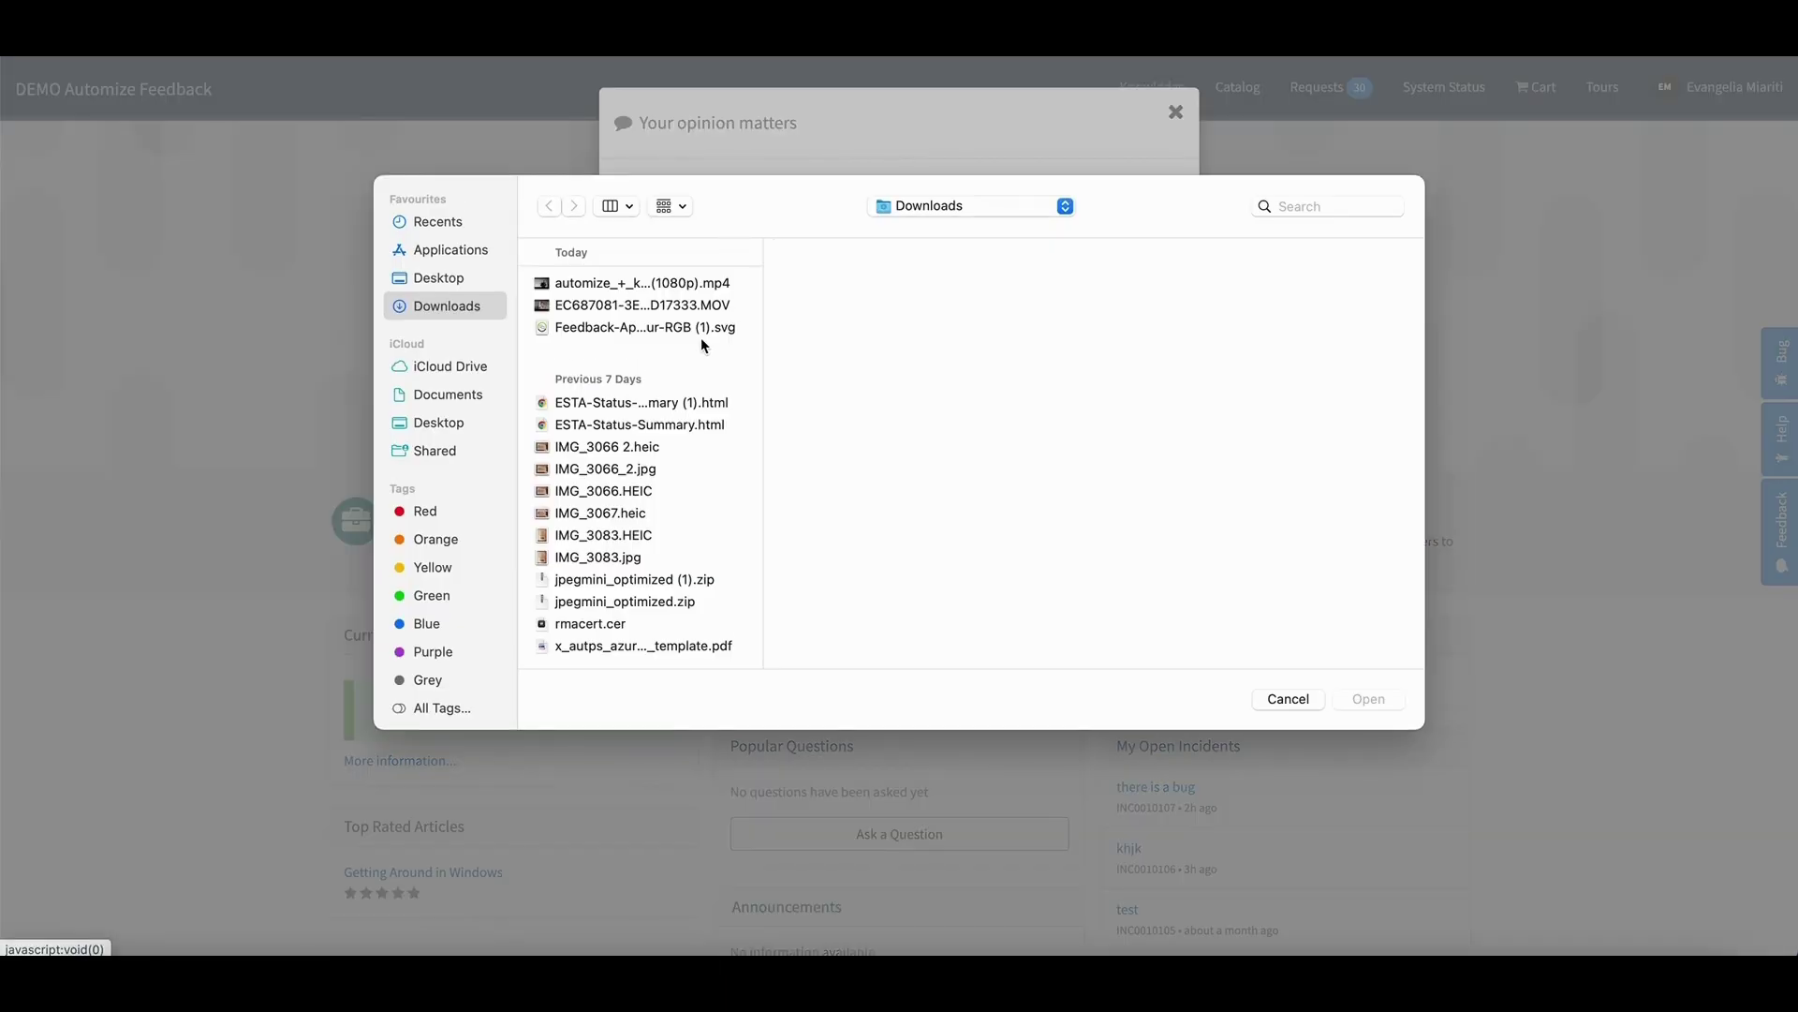
left_click(703, 327)
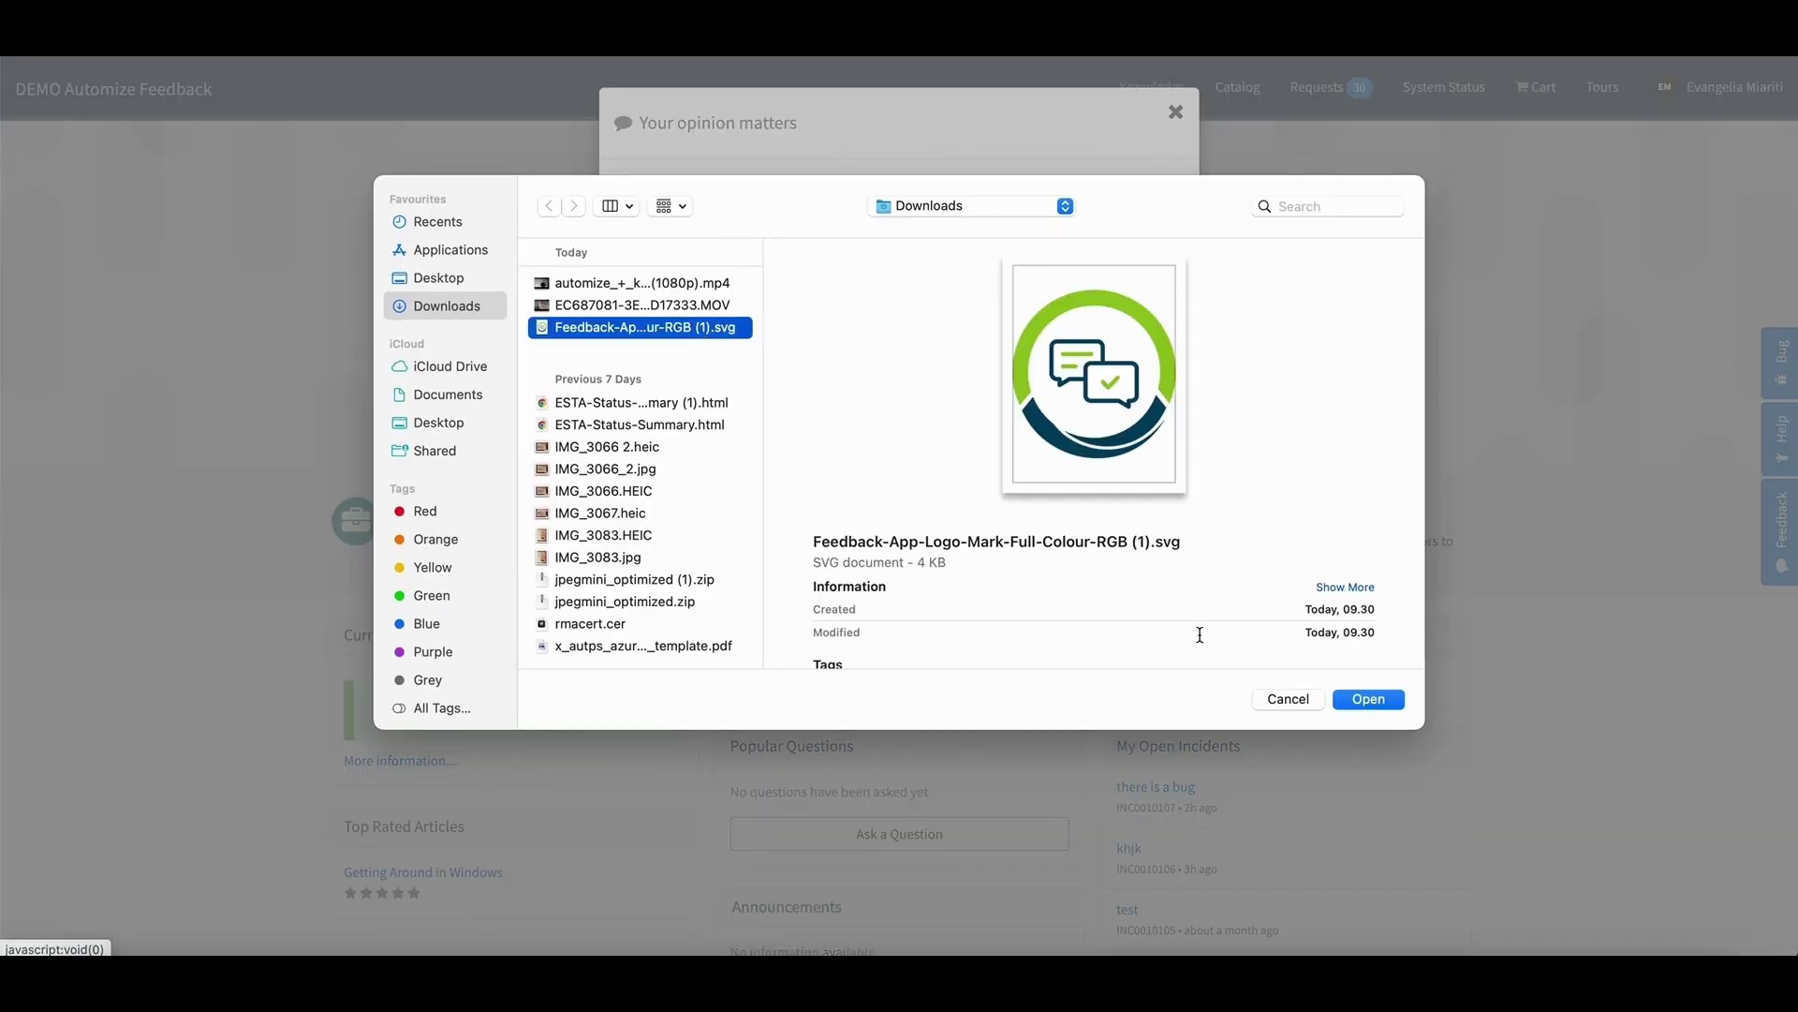
left_click(1372, 699)
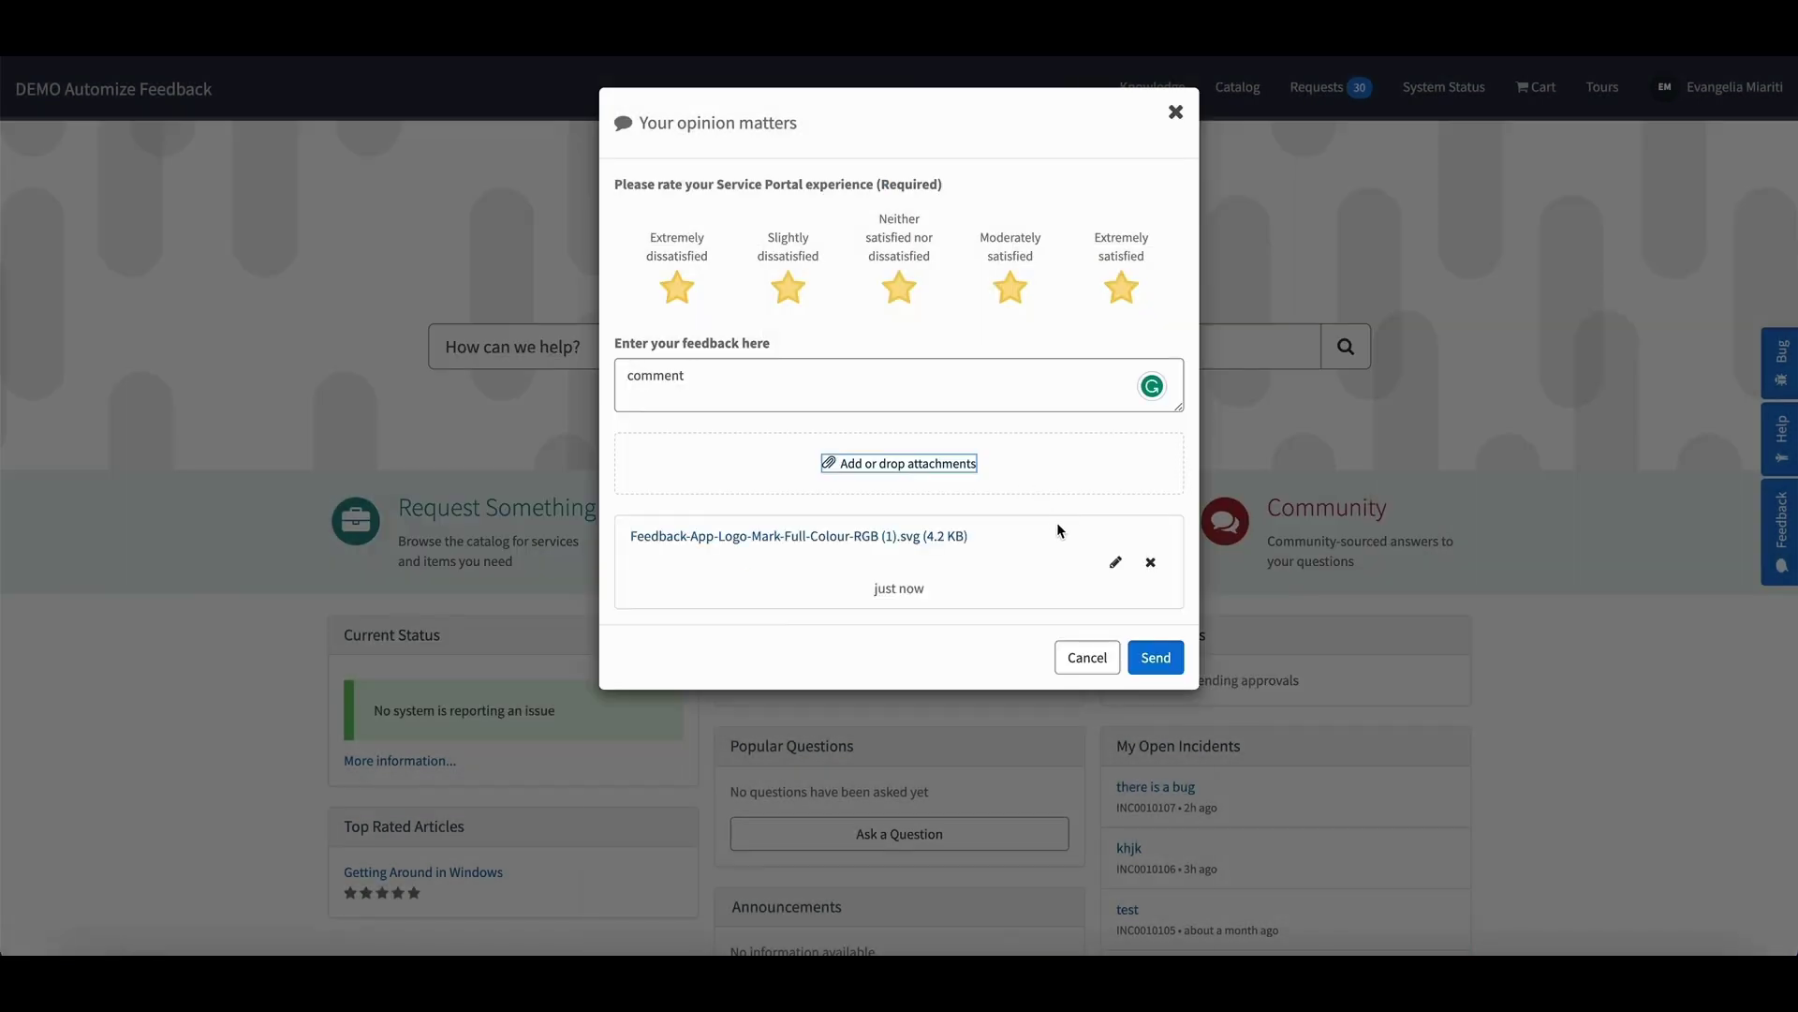
scroll(1058, 530, "down", 3)
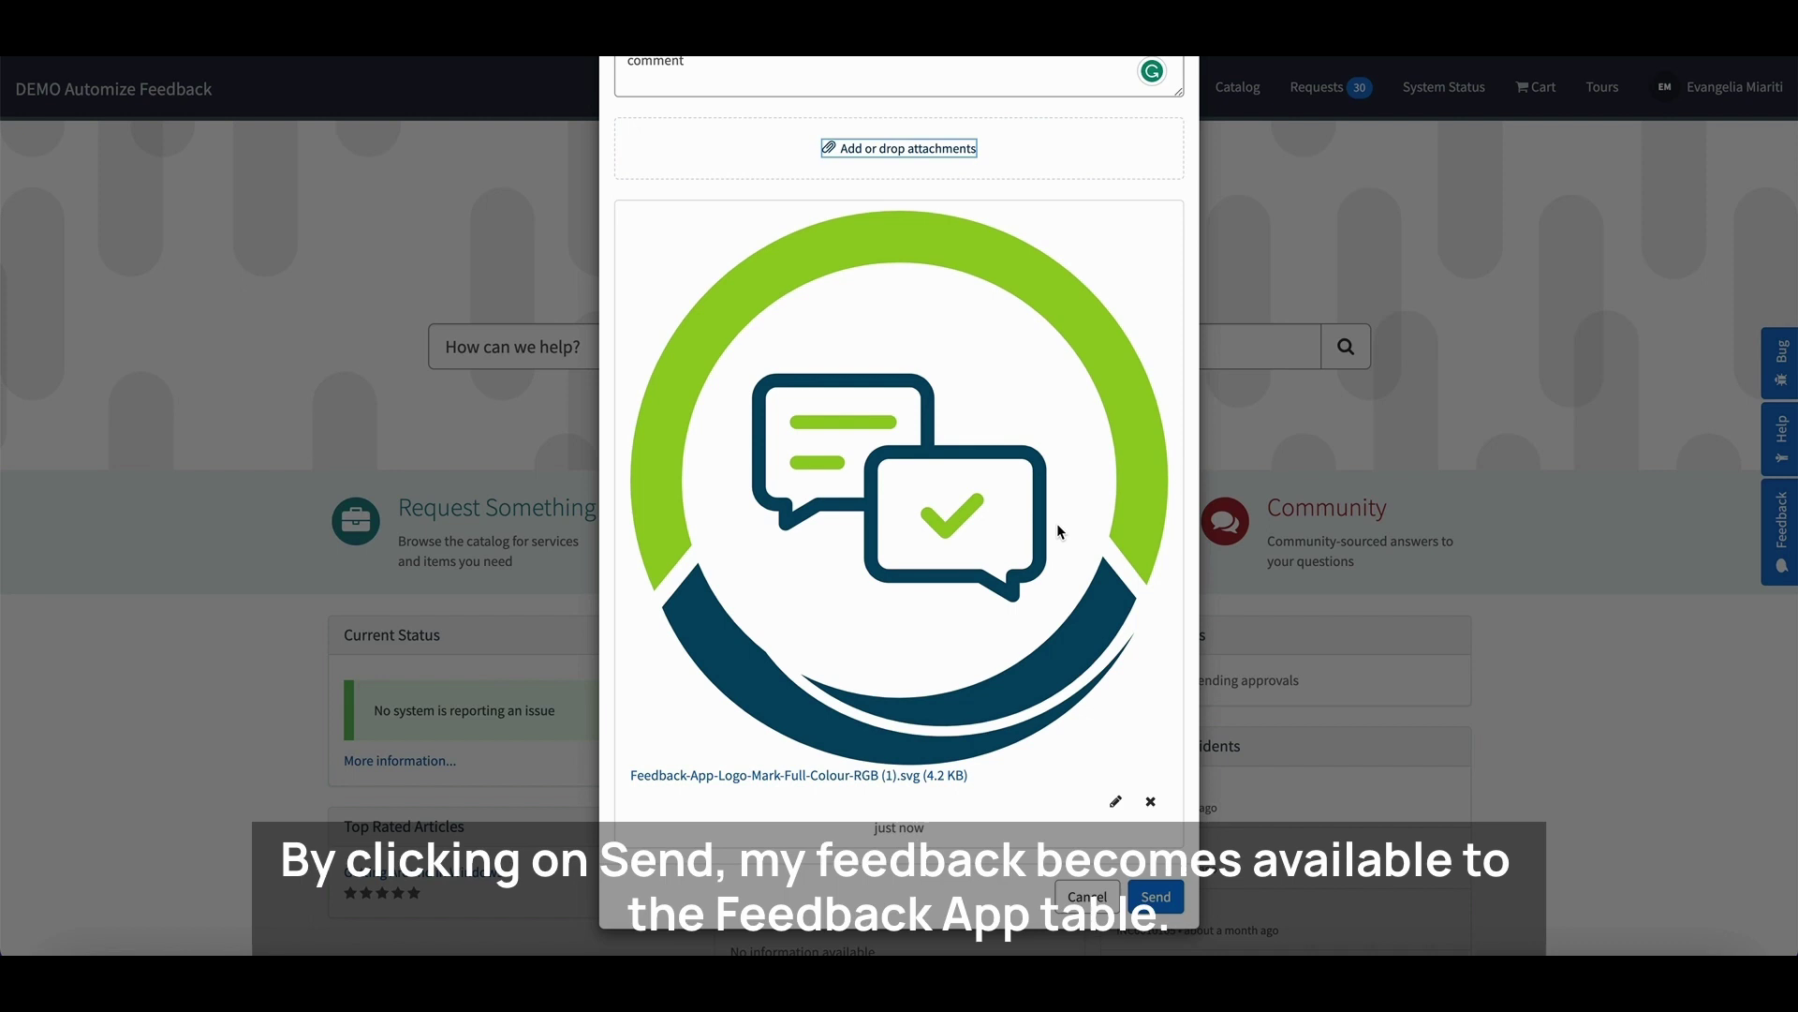
left_click(1156, 897)
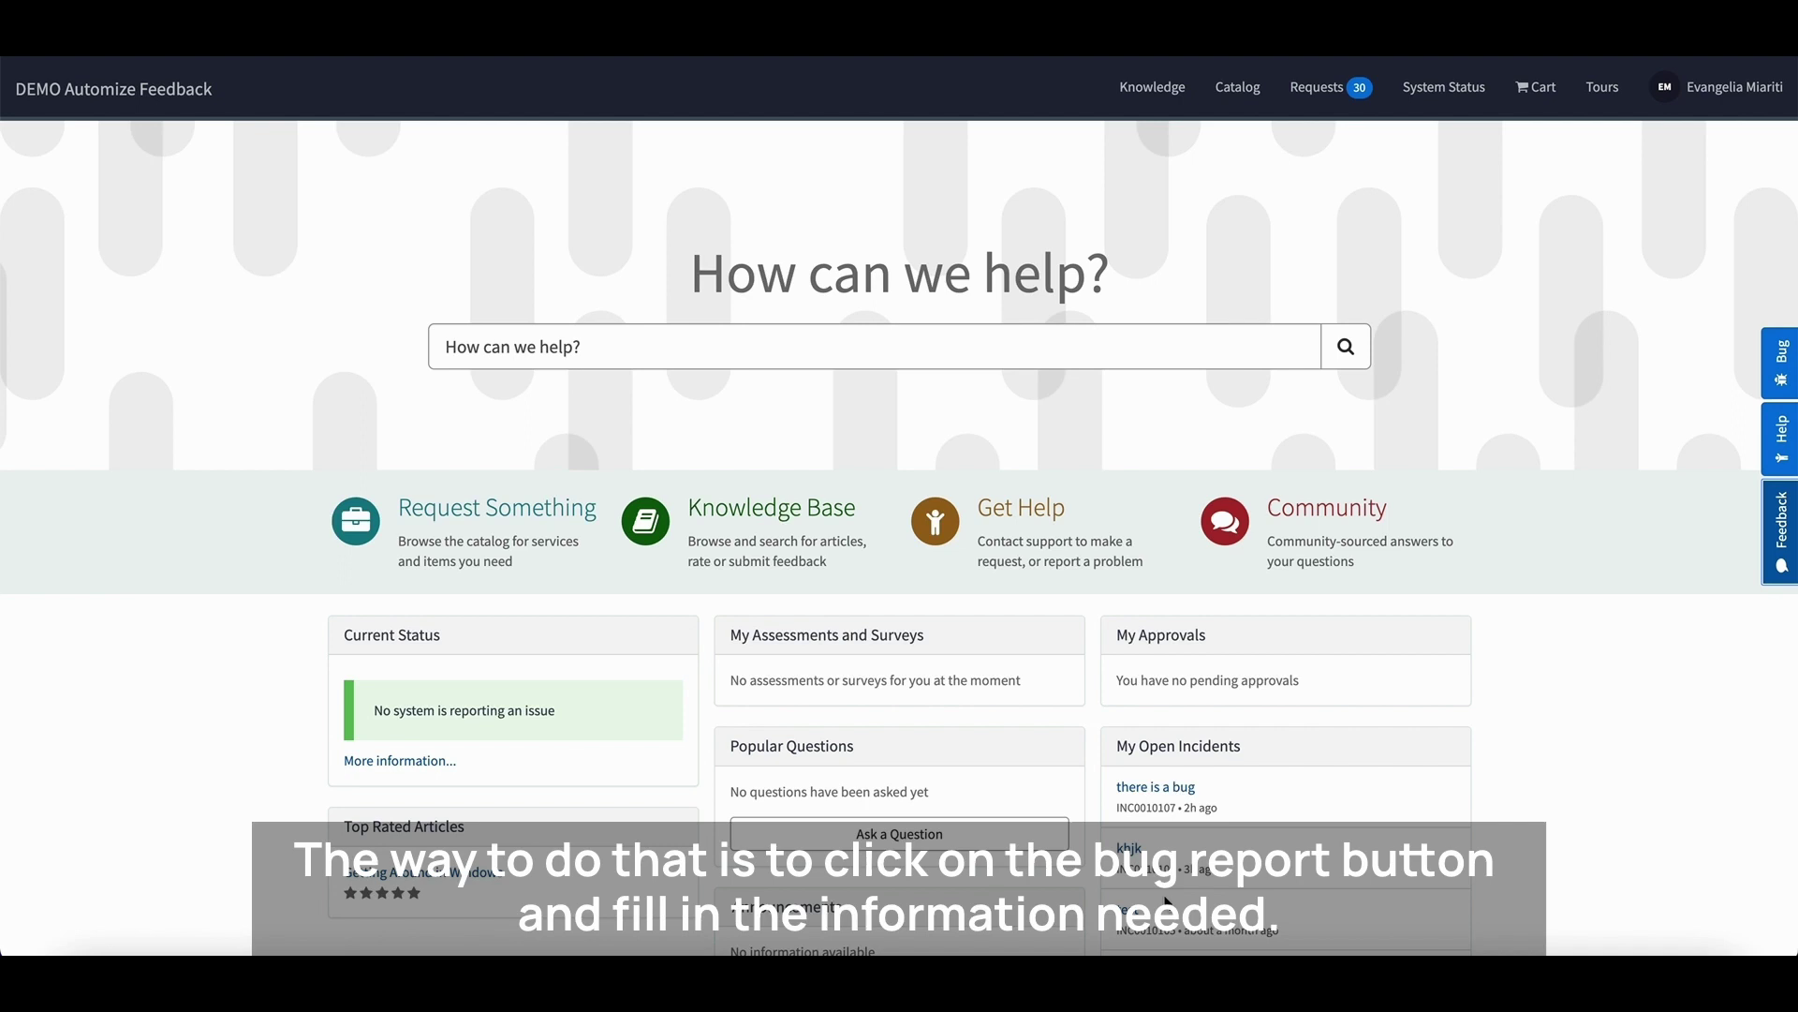
- Send a bug report whose What's wrong? text reads 'Bug'
left_click(1780, 362)
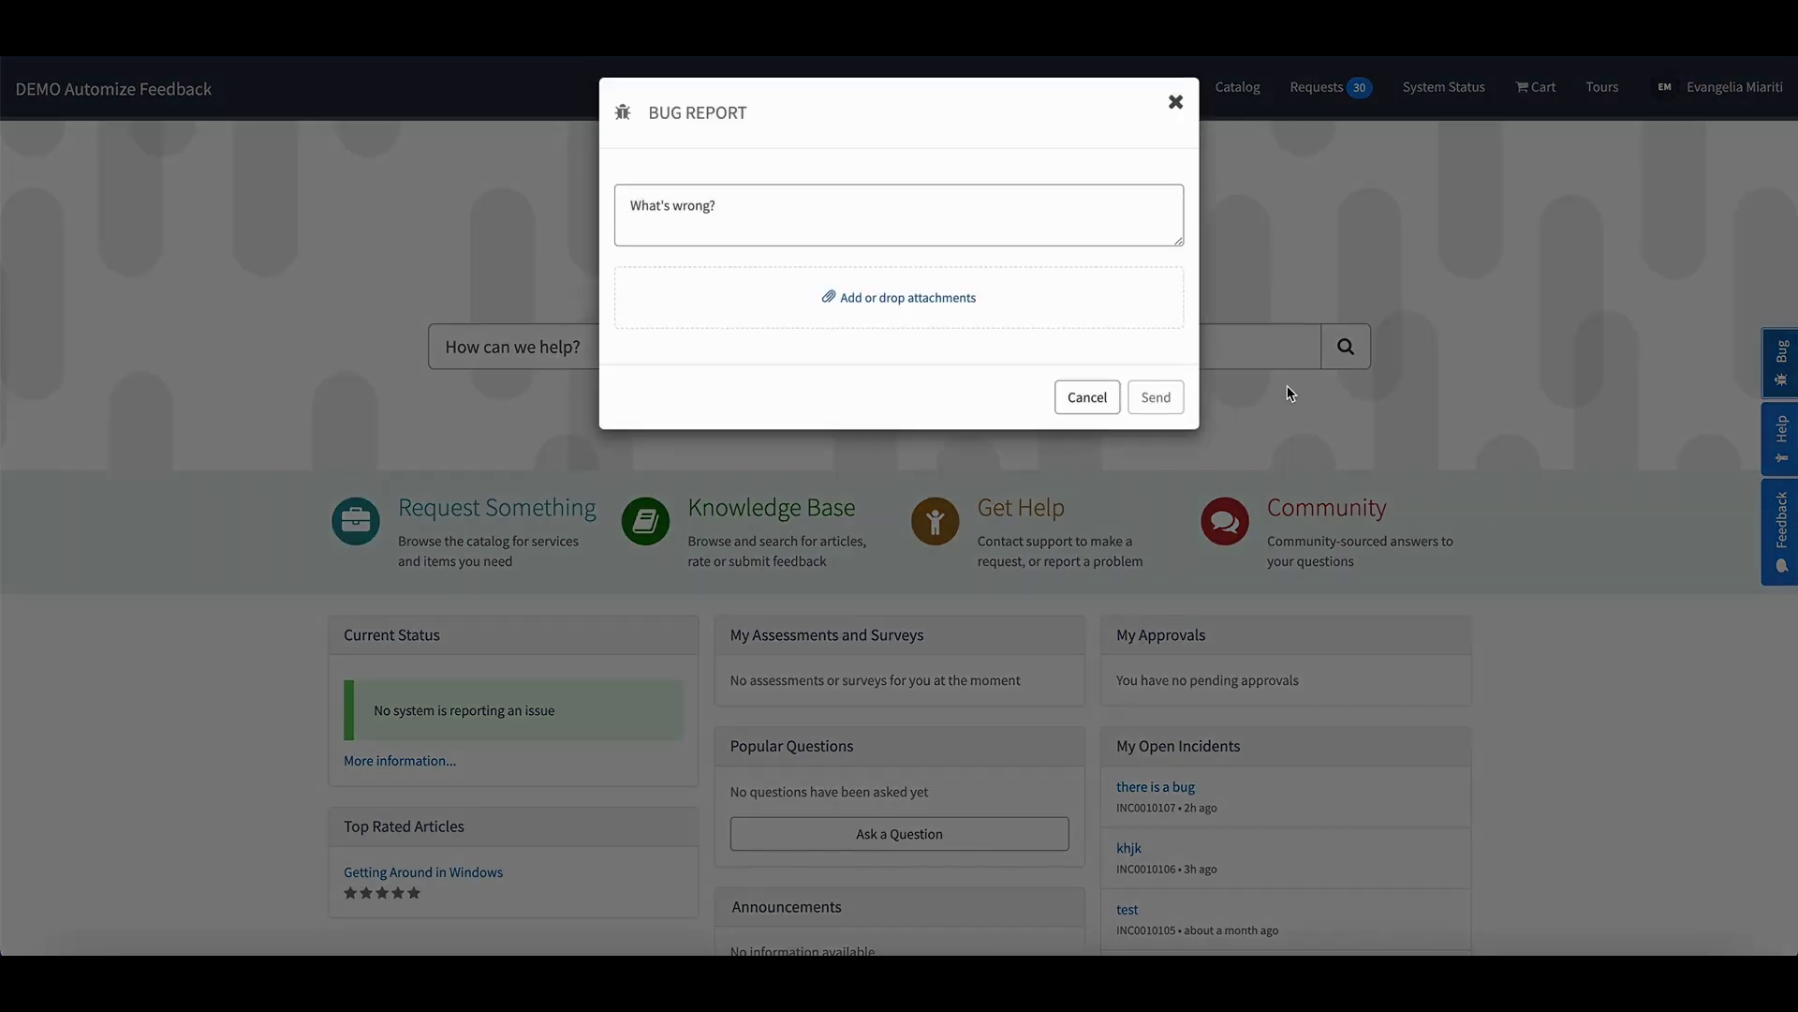
left_click(980, 229)
type("Bu")
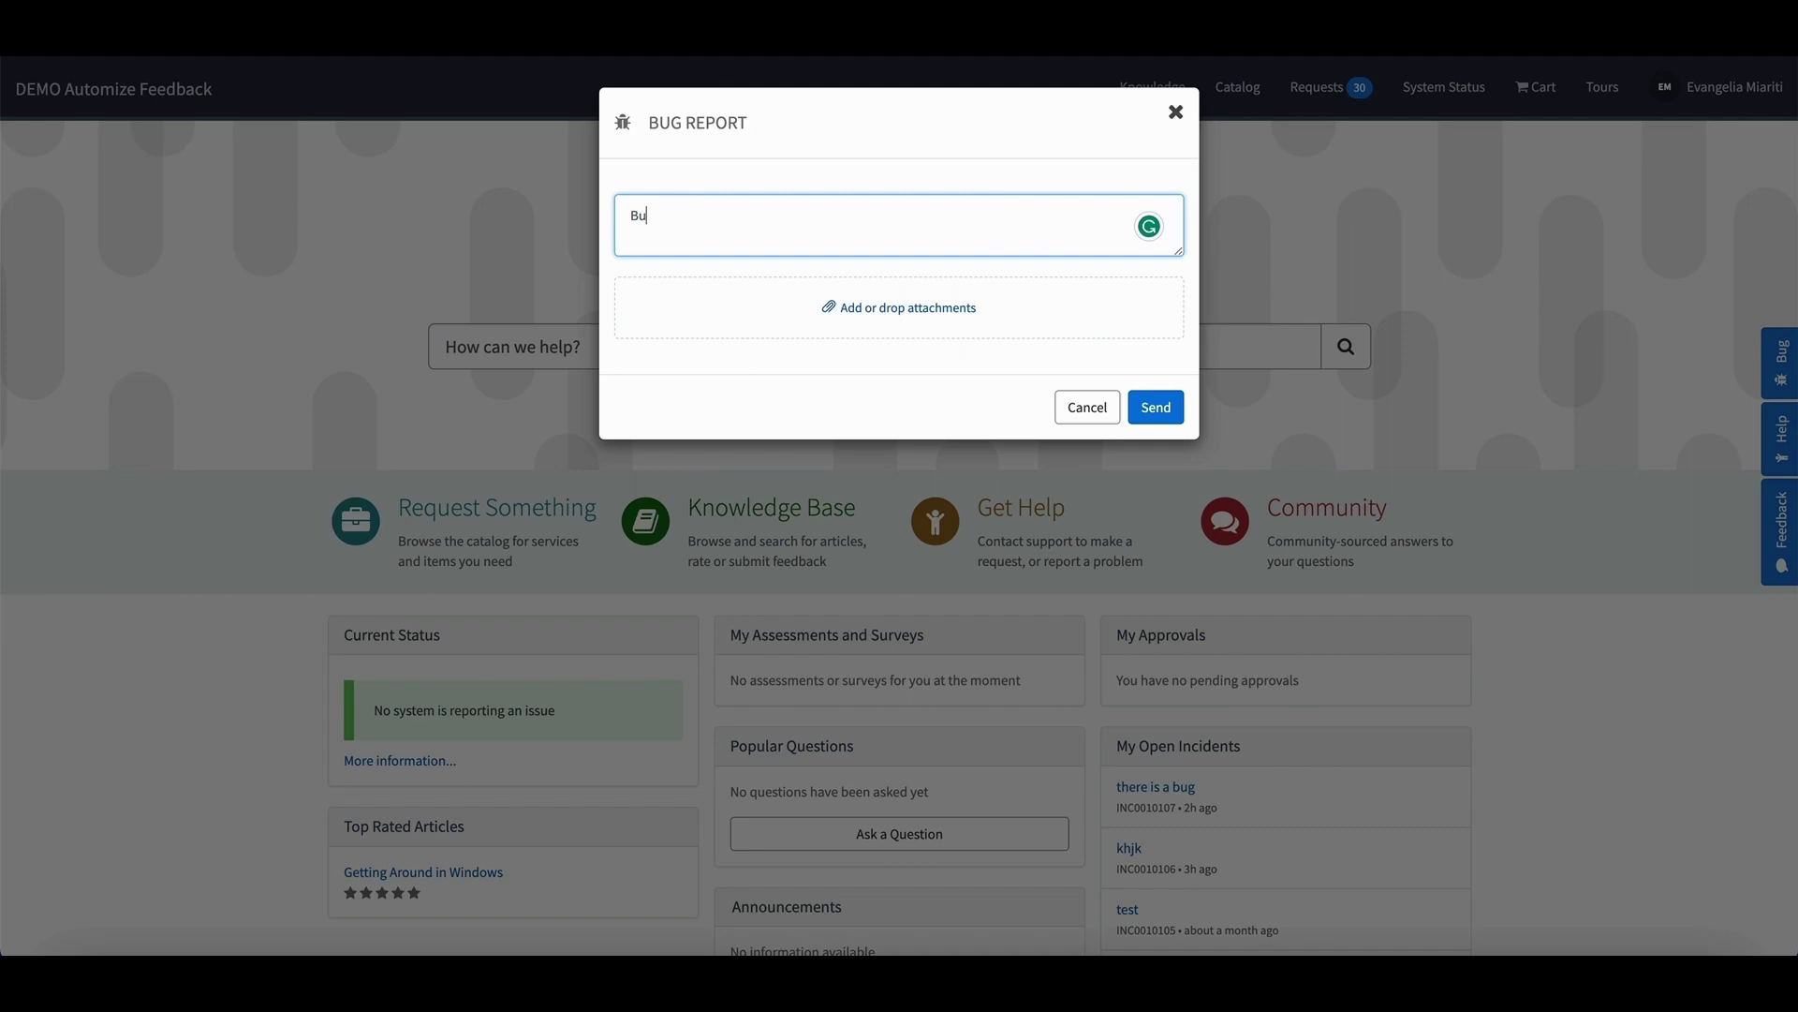
type("g")
left_click(1156, 407)
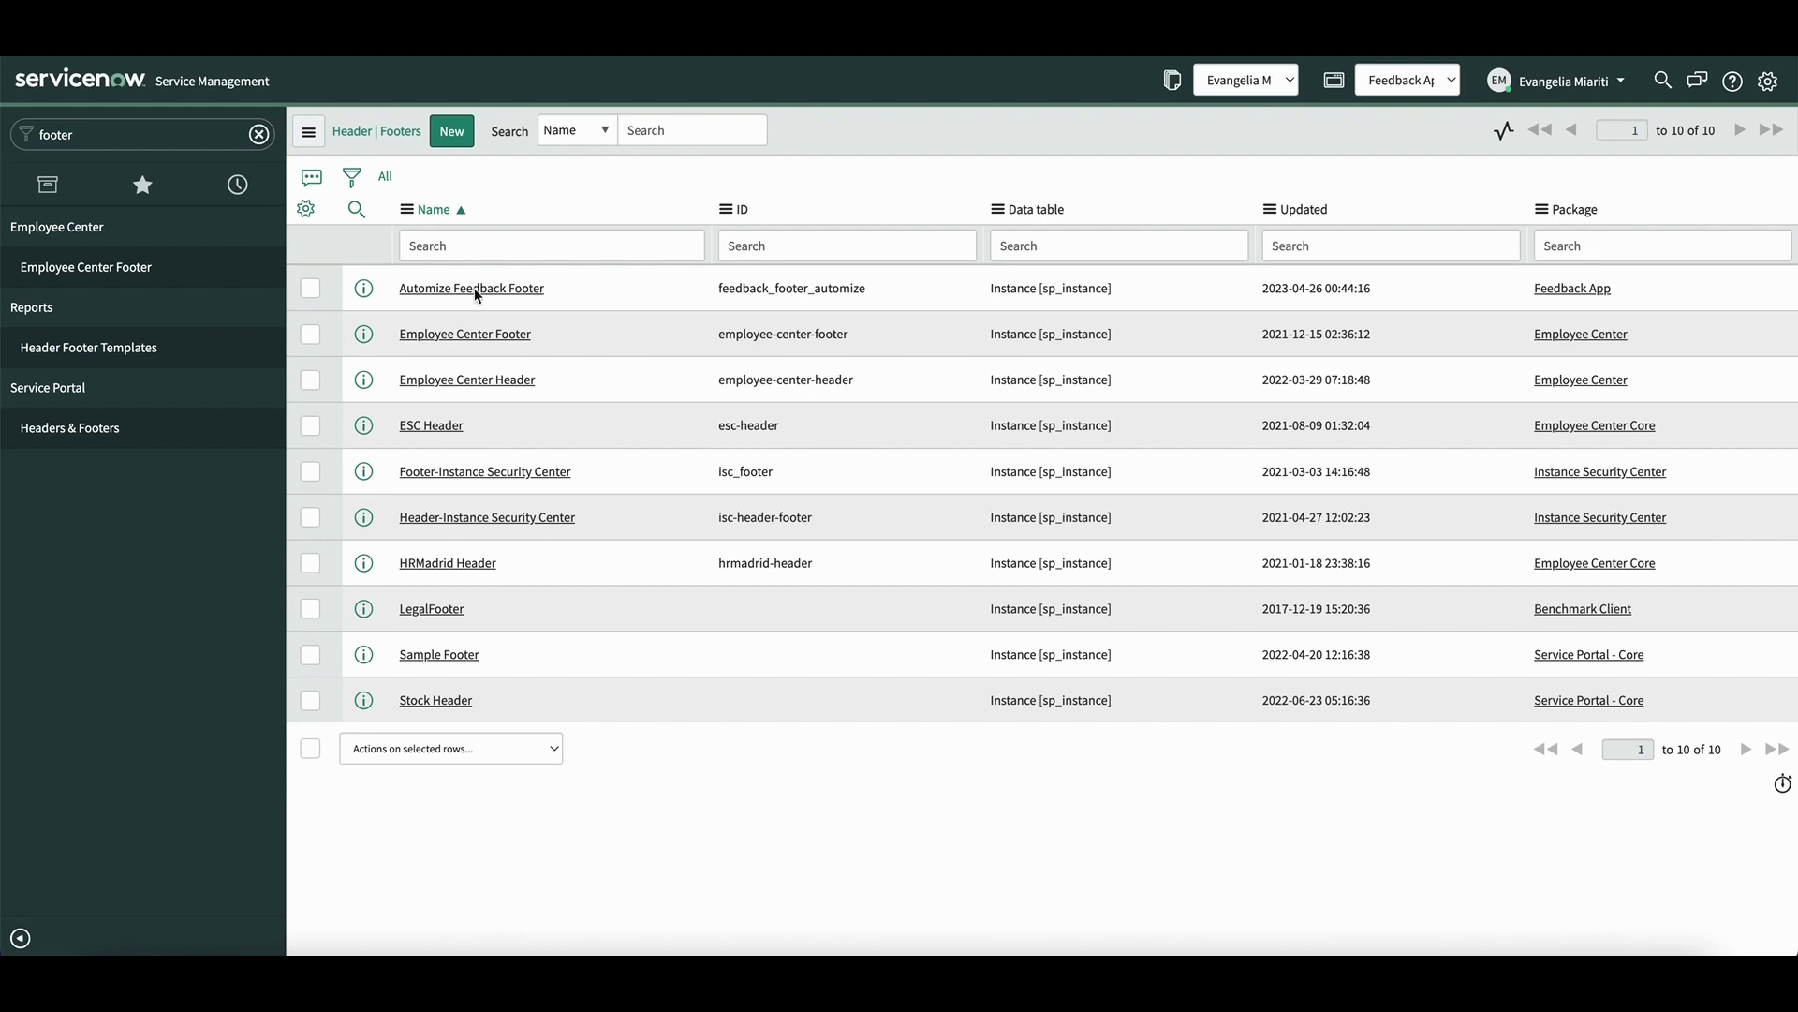
- In the Automize Feedback Footer record, change the placement from Center to Bottom right
left_click(477, 295)
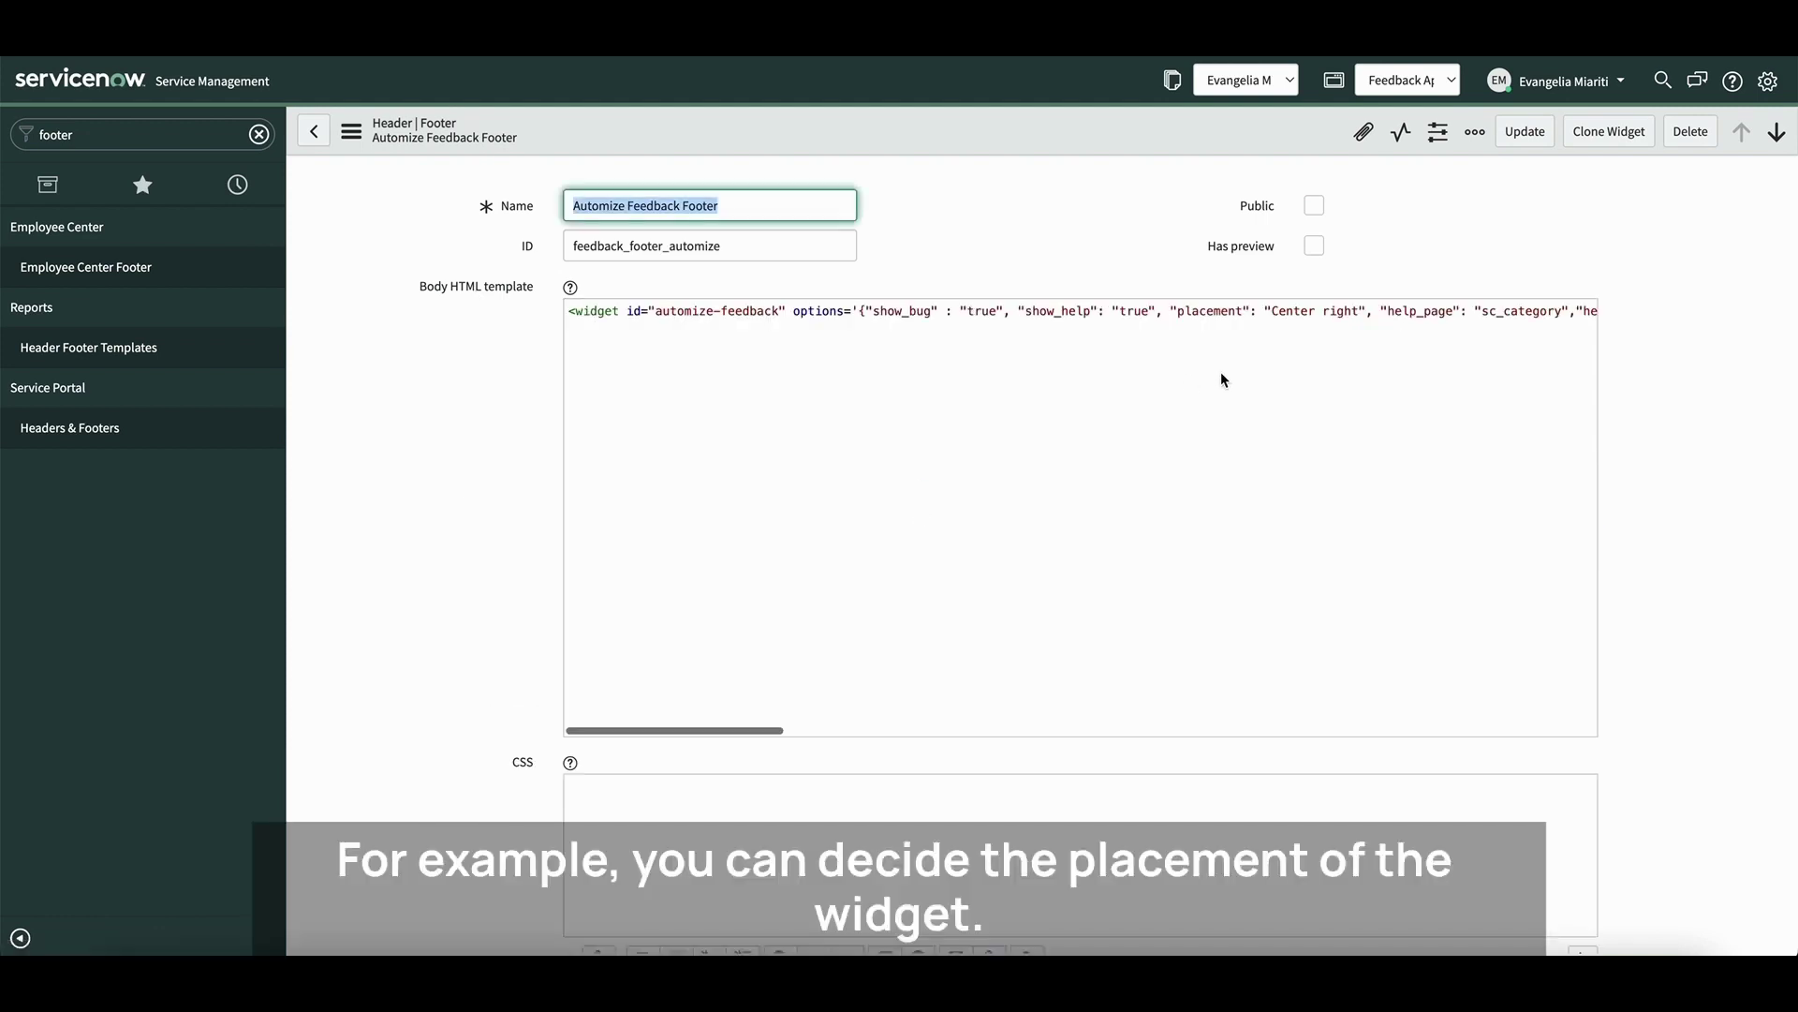
left_click_drag(1316, 313, 1281, 314)
double_click(1282, 314)
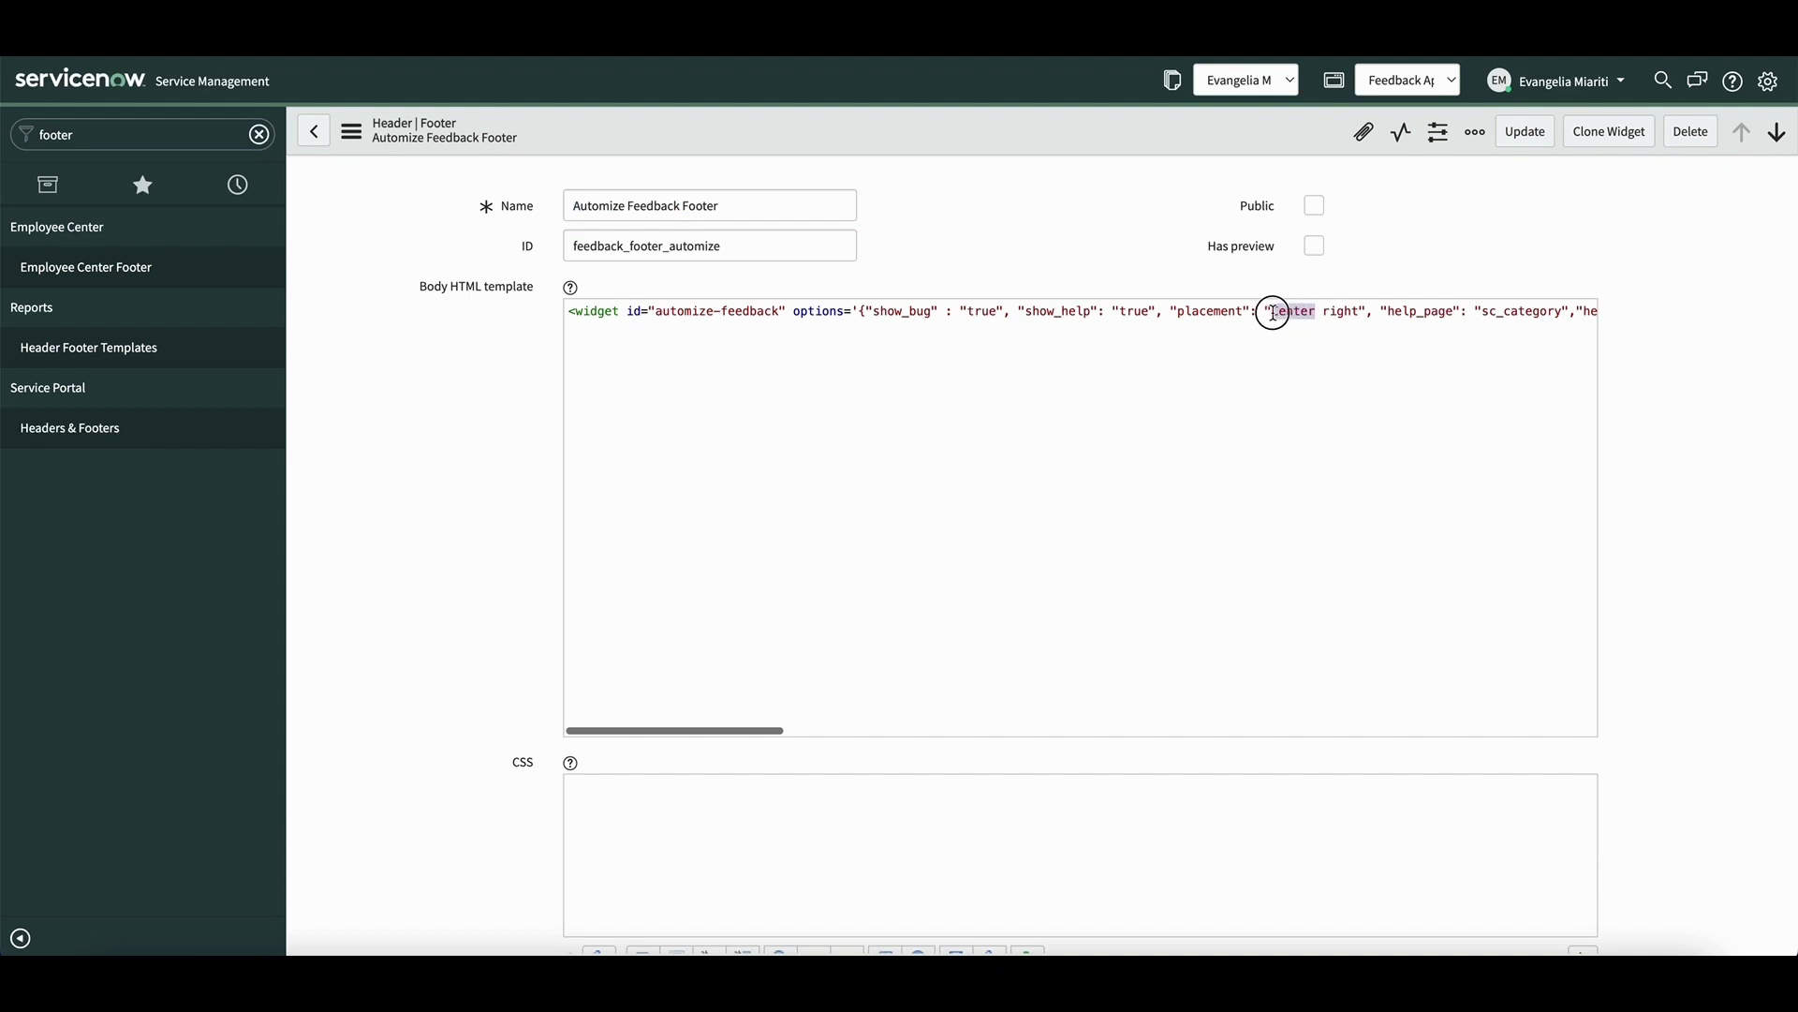
type("Bottom")
key("BackSpace")
type("m")
right_click(1186, 134)
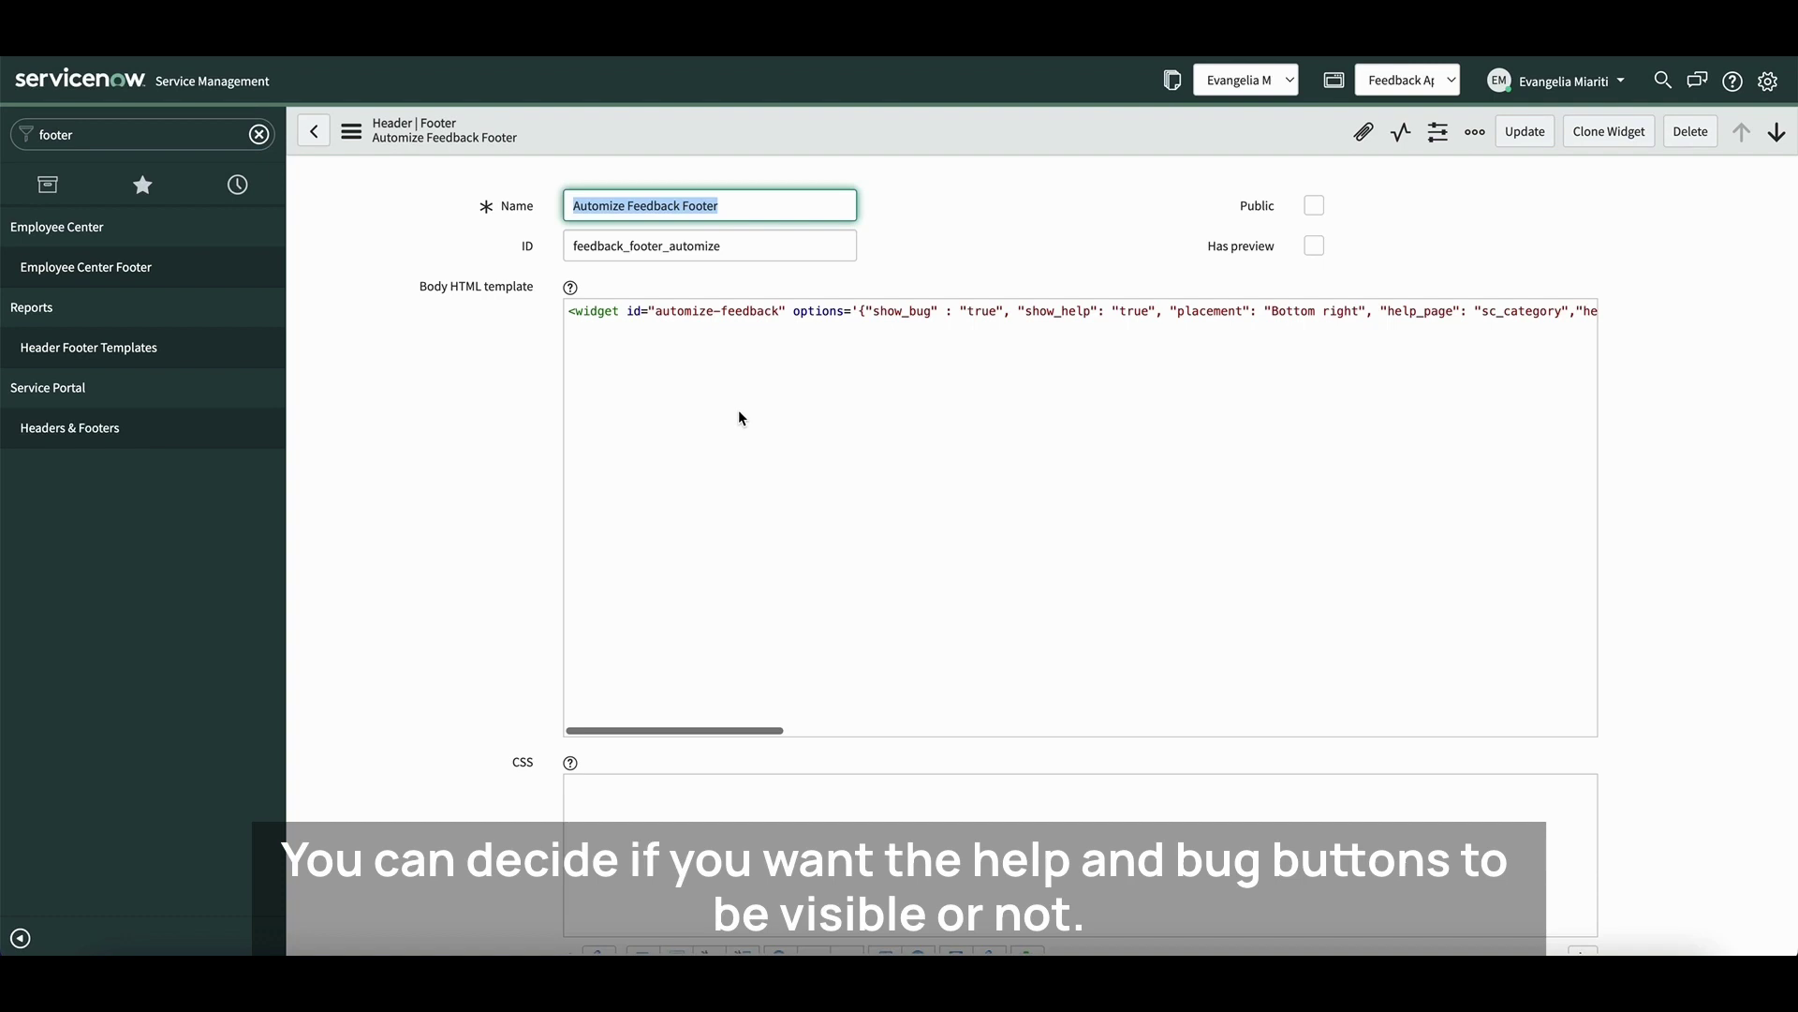
- Set show_bug and show_help to false and save the footer record
left_click(995, 312)
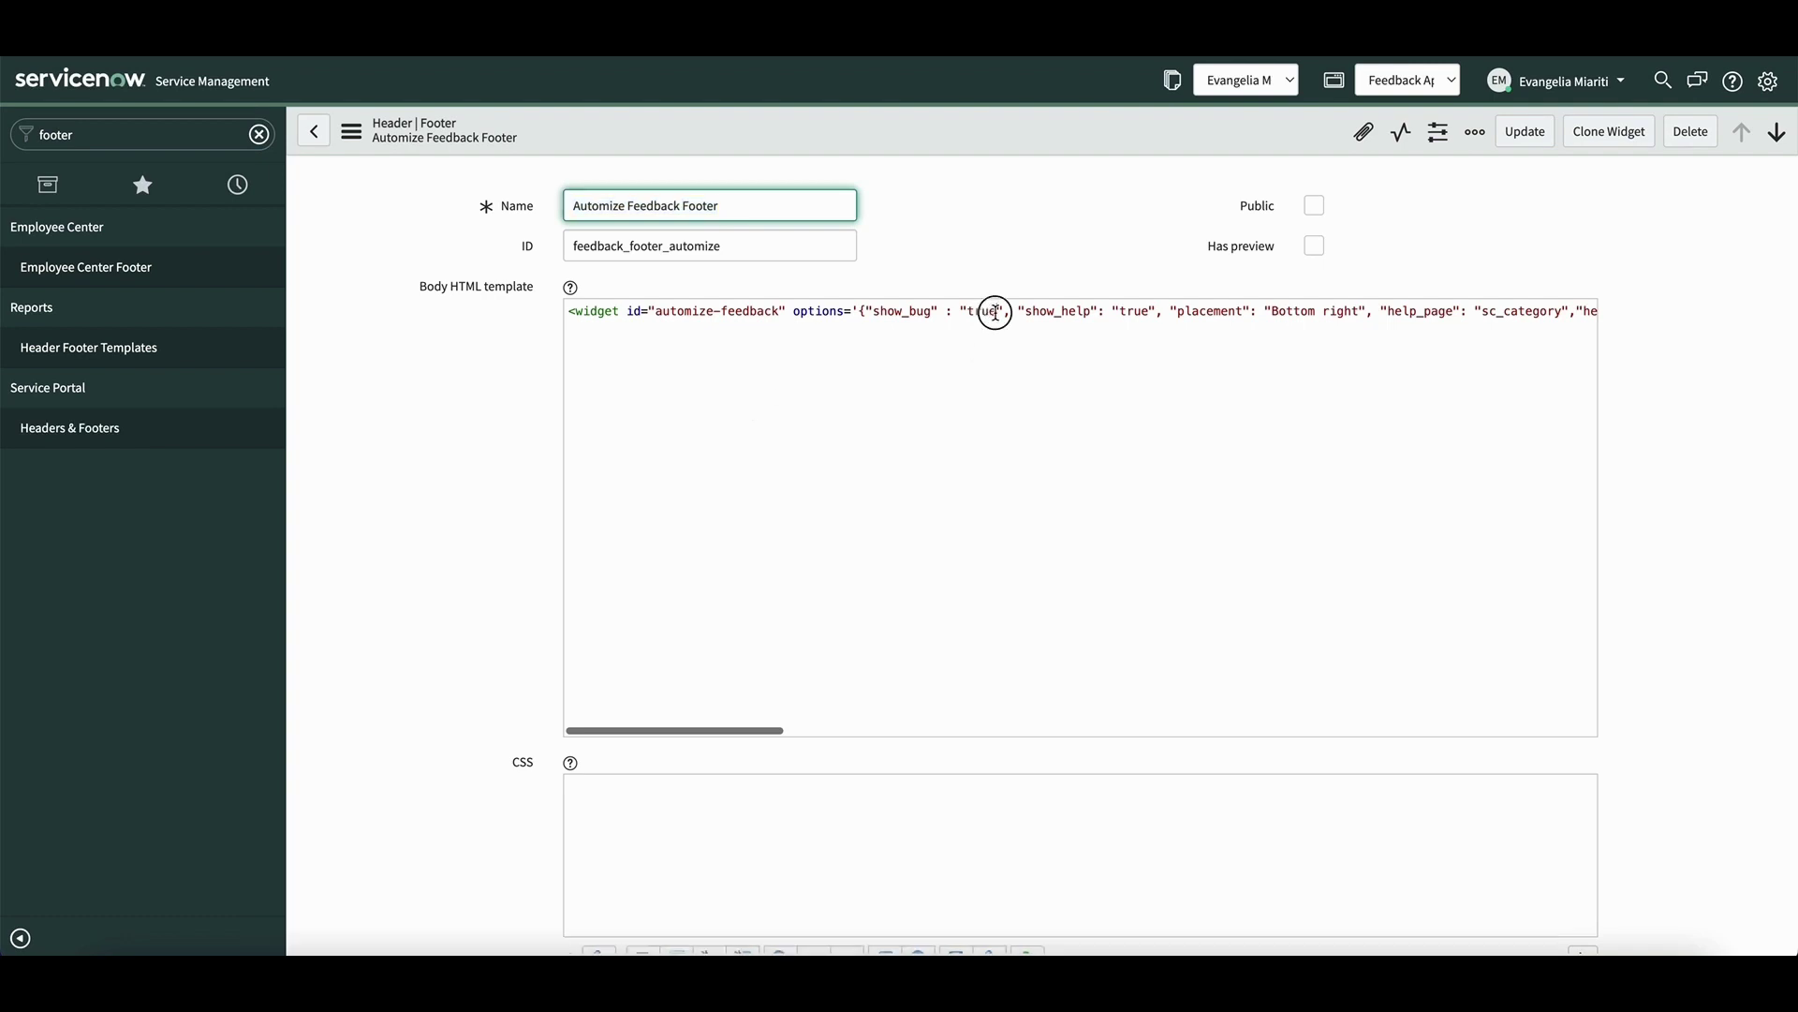
key("BackSpace")
key("BackSpace")
key("BackSpace")
type("f")
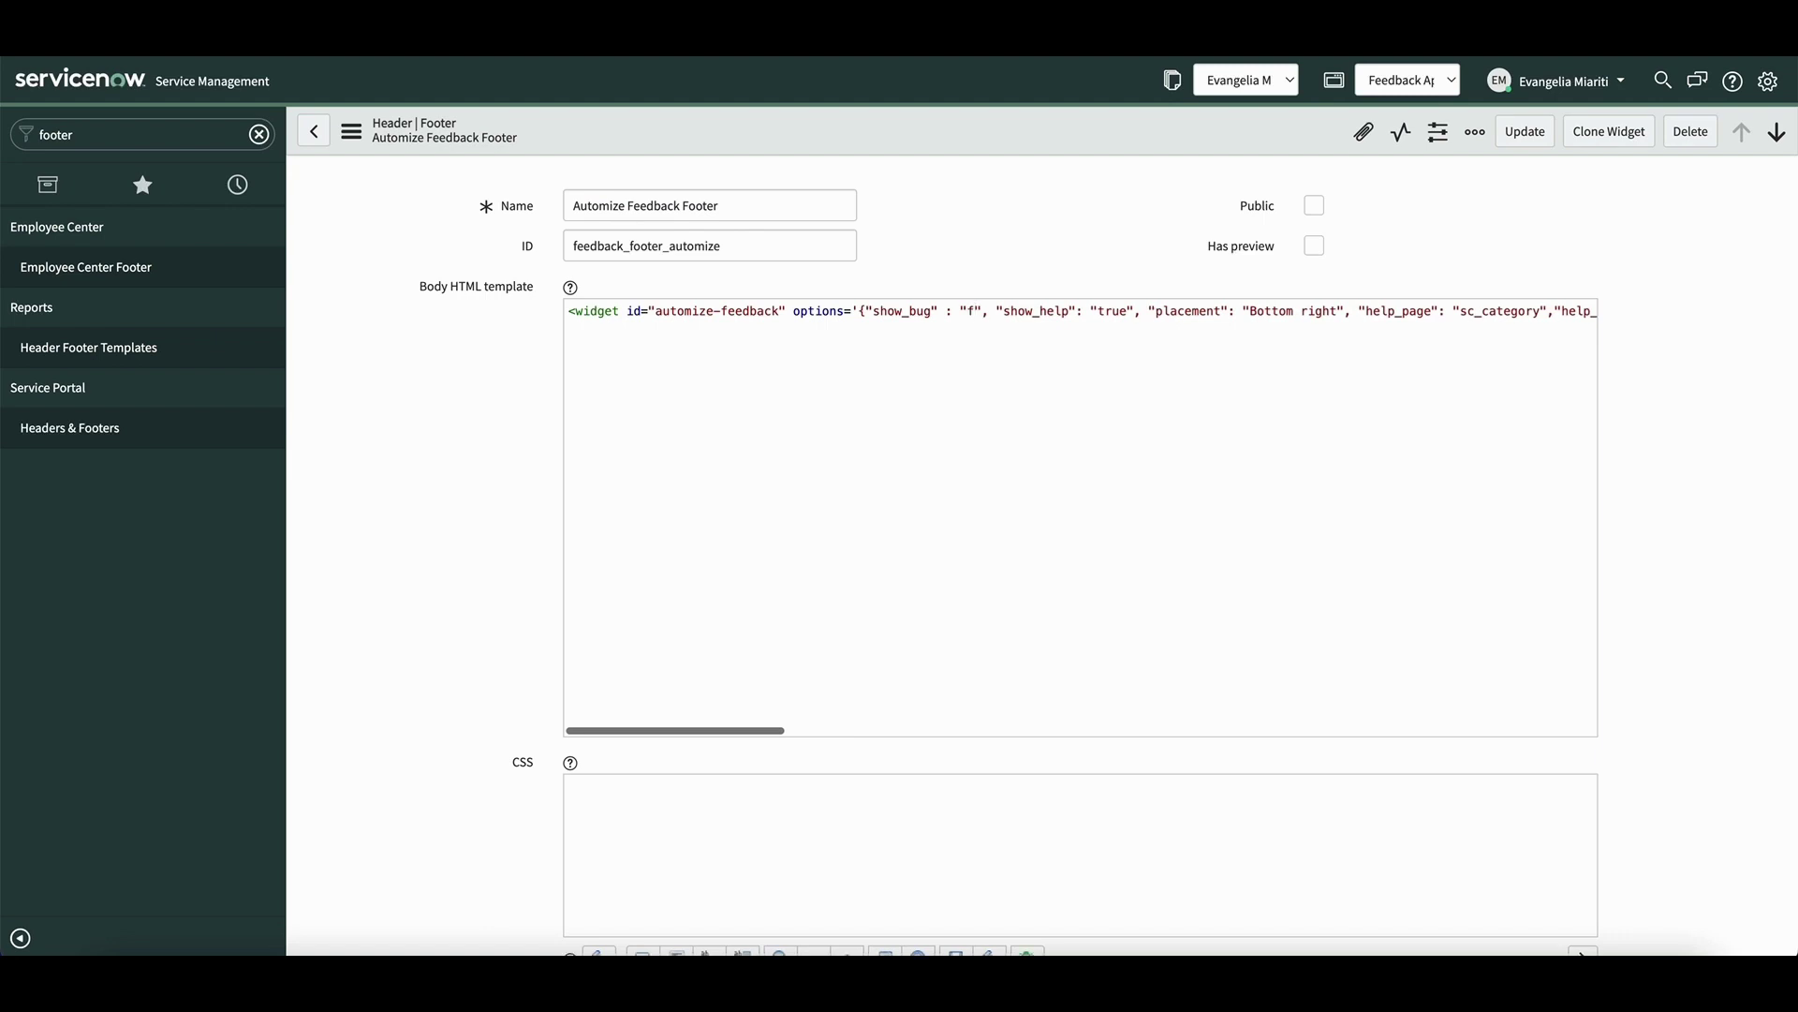
type("alse")
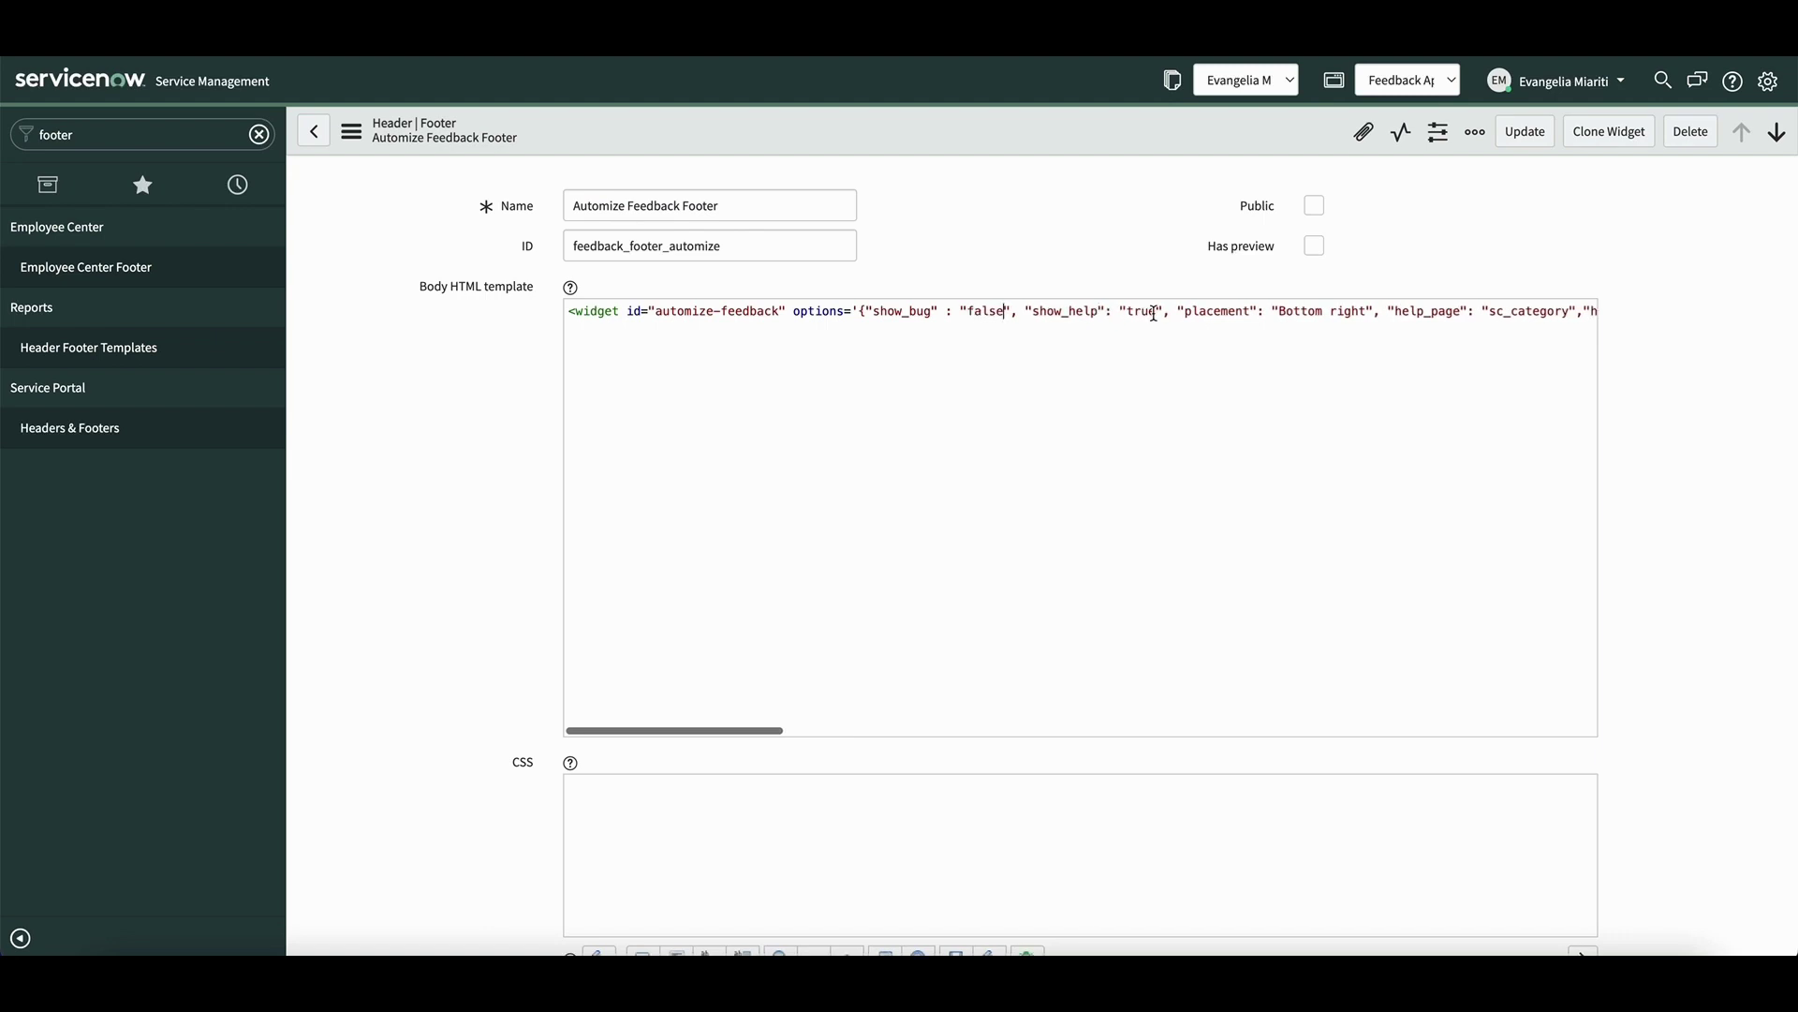
left_click(1154, 313)
key("BackSpace")
key("BackSpace")
key("BackSpace")
key("BackSpace")
type("f")
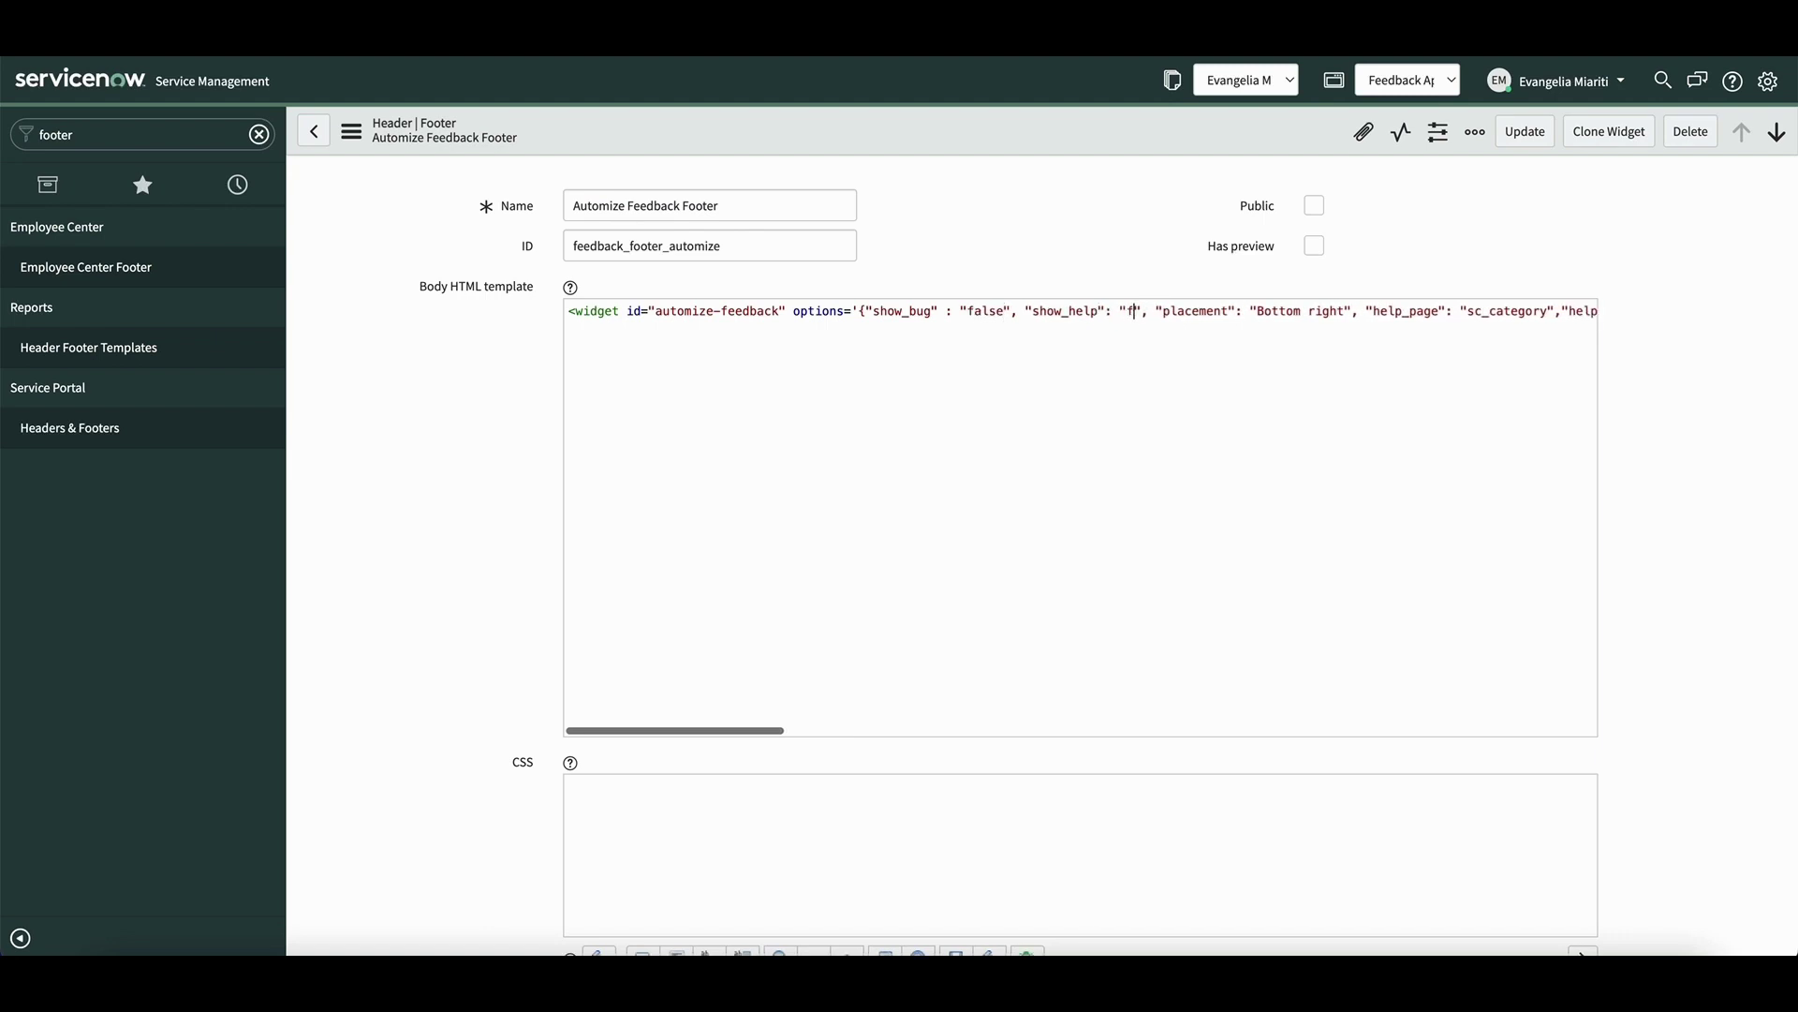
type("alse")
right_click(1238, 138)
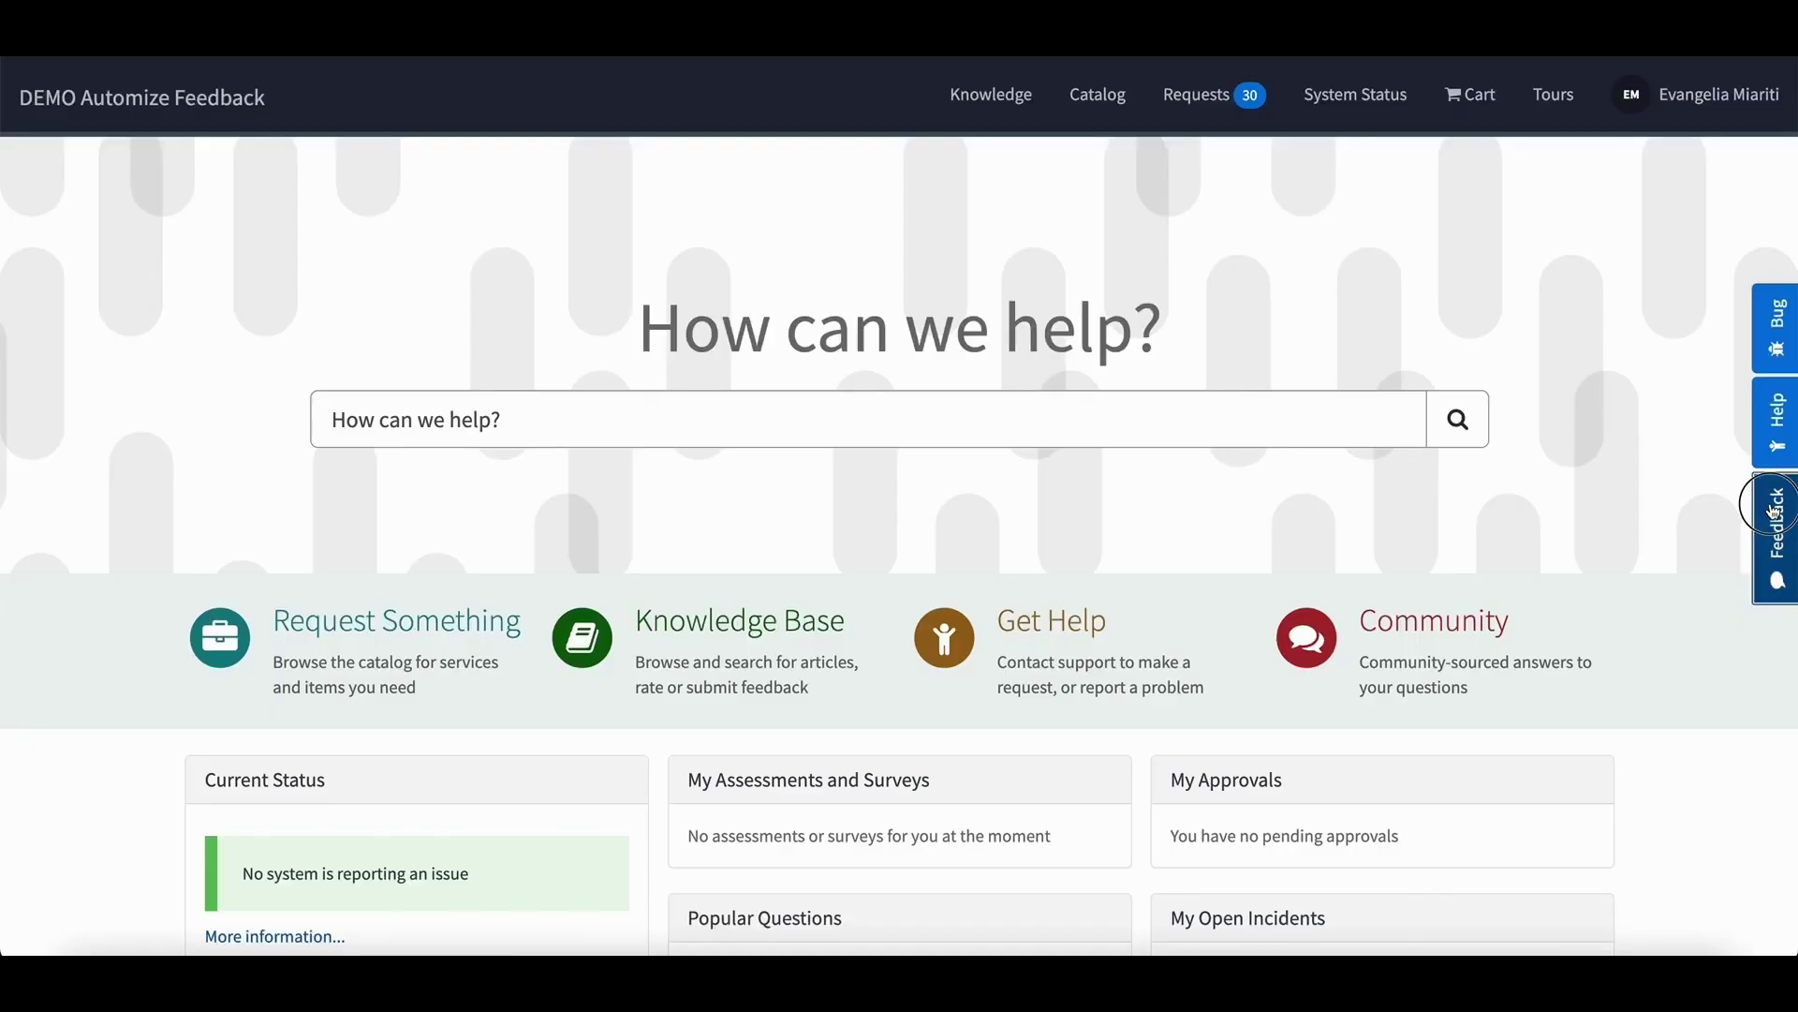
- Pick the Moderately satisfied smiley, then switch to the thumbs up/down feedback version
left_click(1761, 510)
left_click(1040, 345)
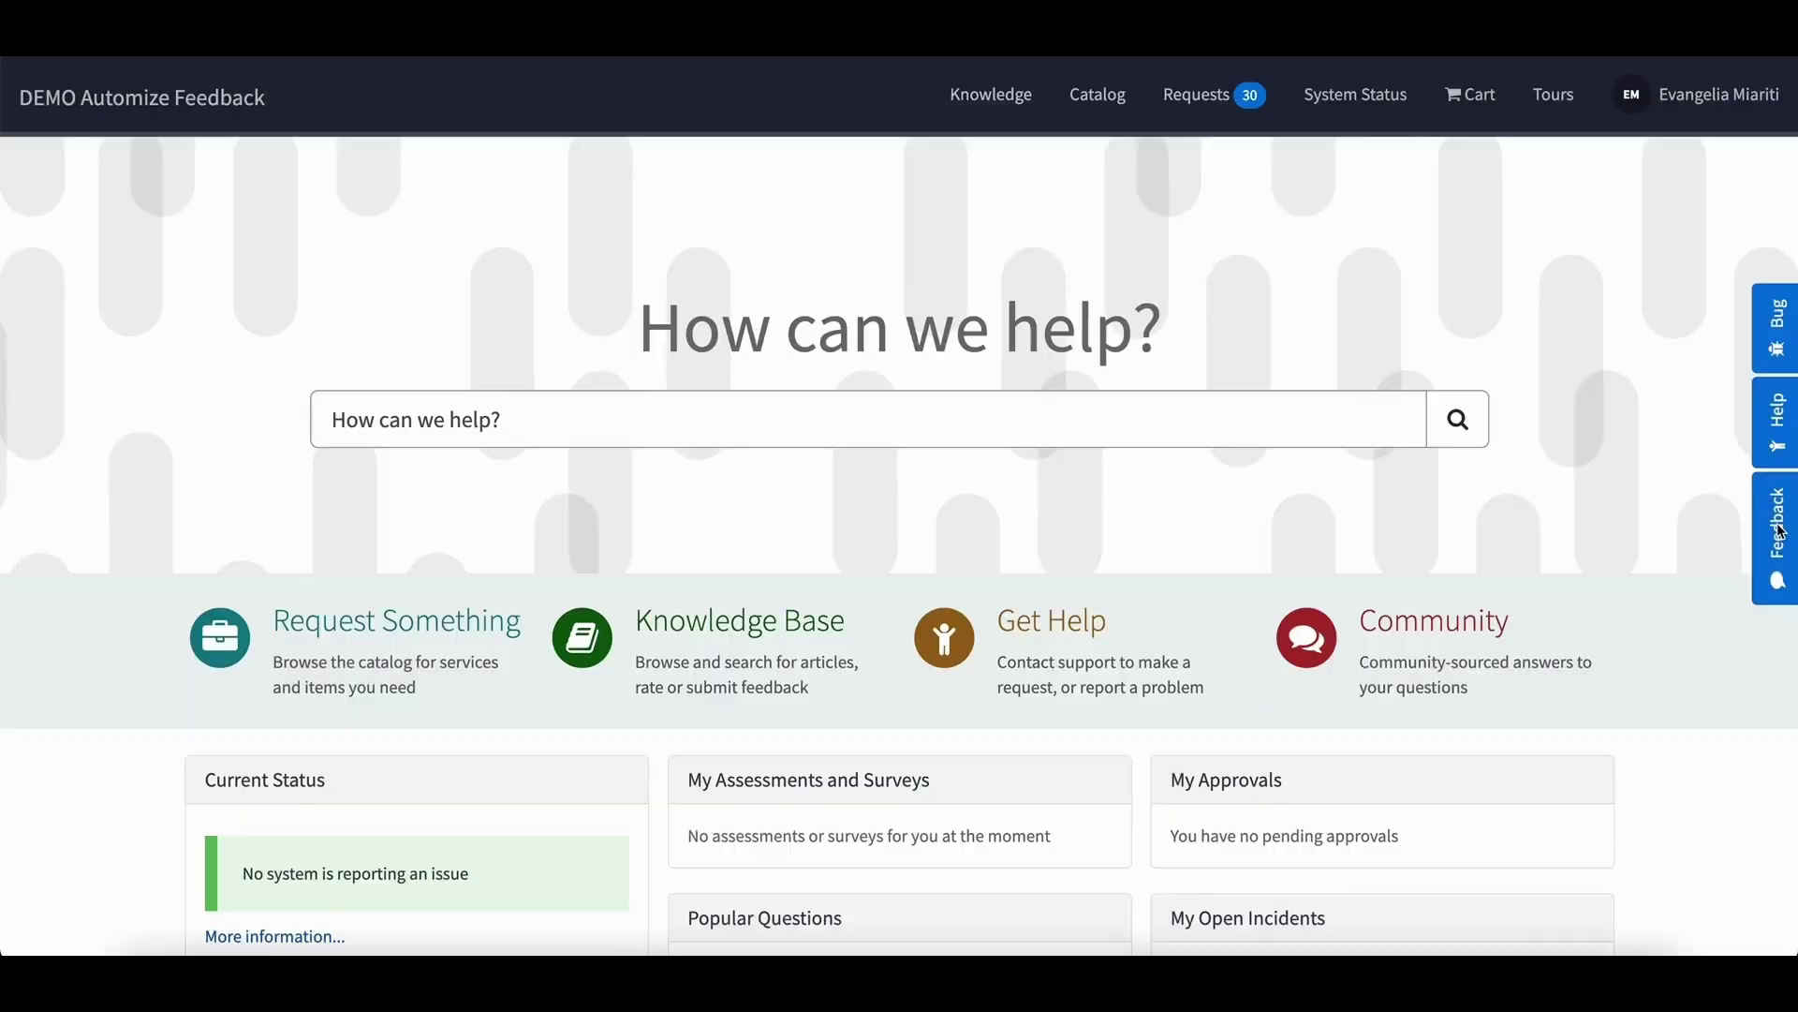
left_click(1776, 538)
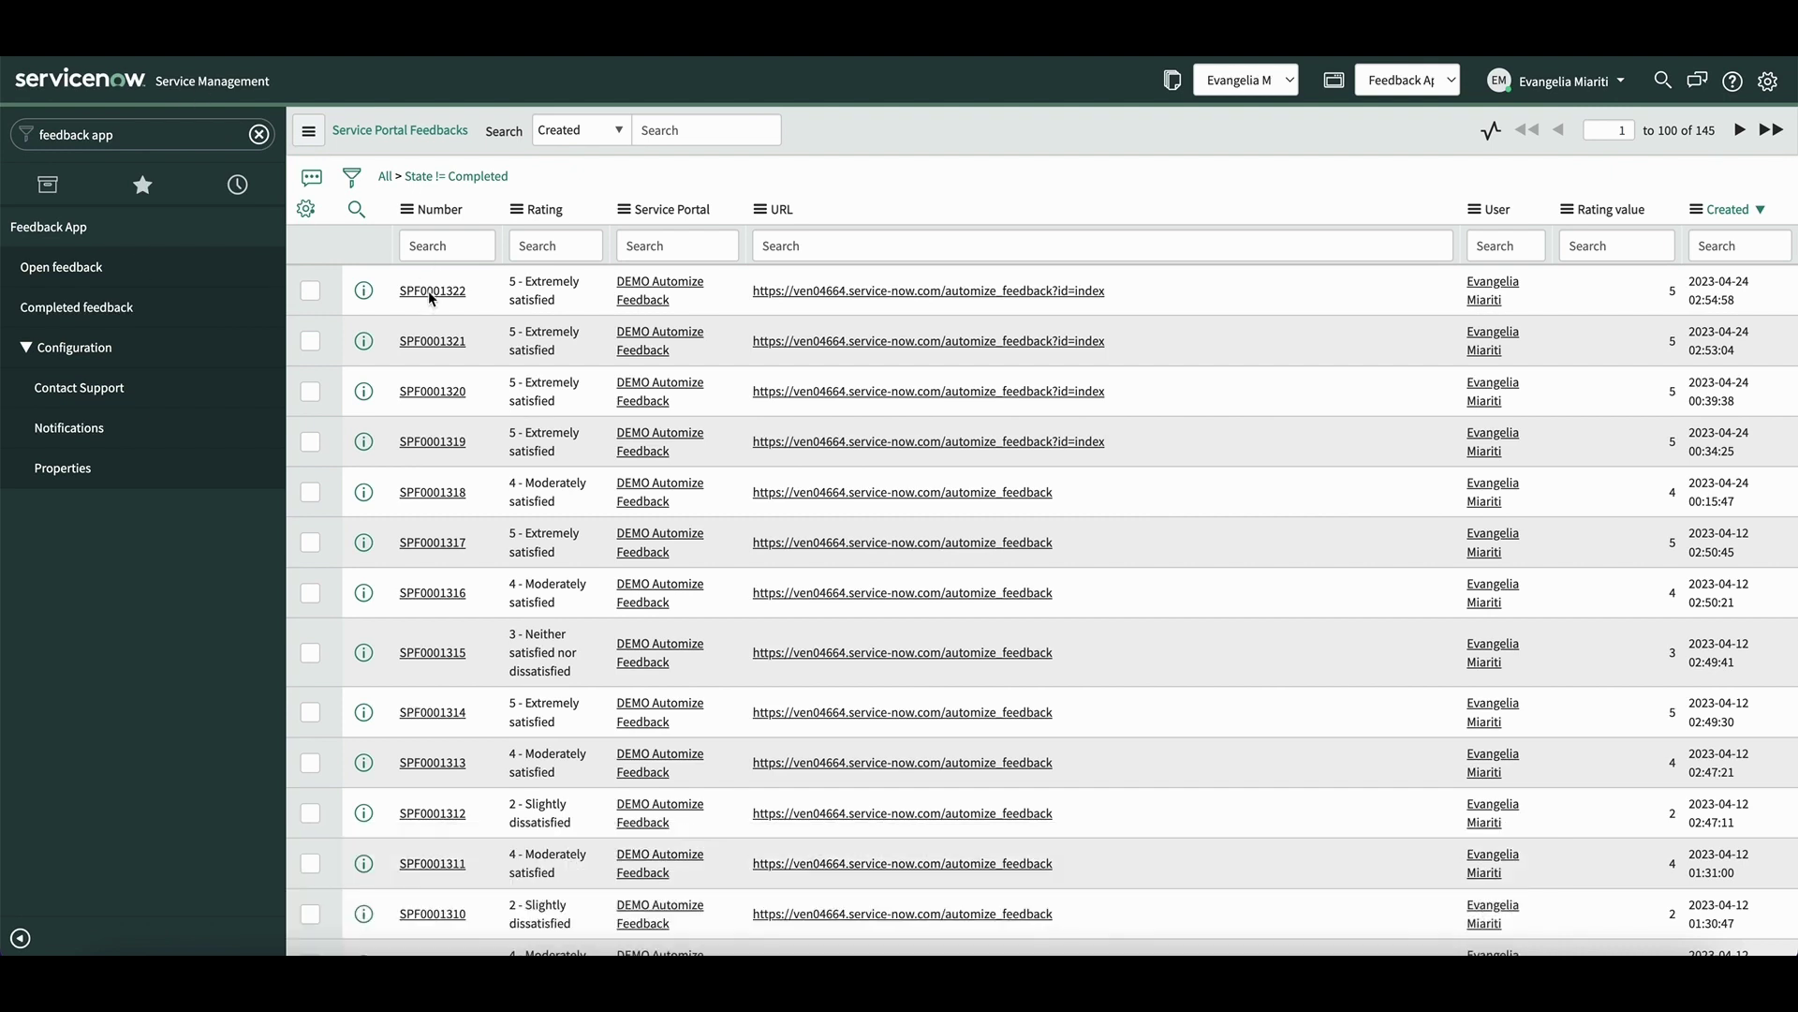
- Open feedback SPF0001322 and raise an incident from it with Create Incident
left_click(432, 292)
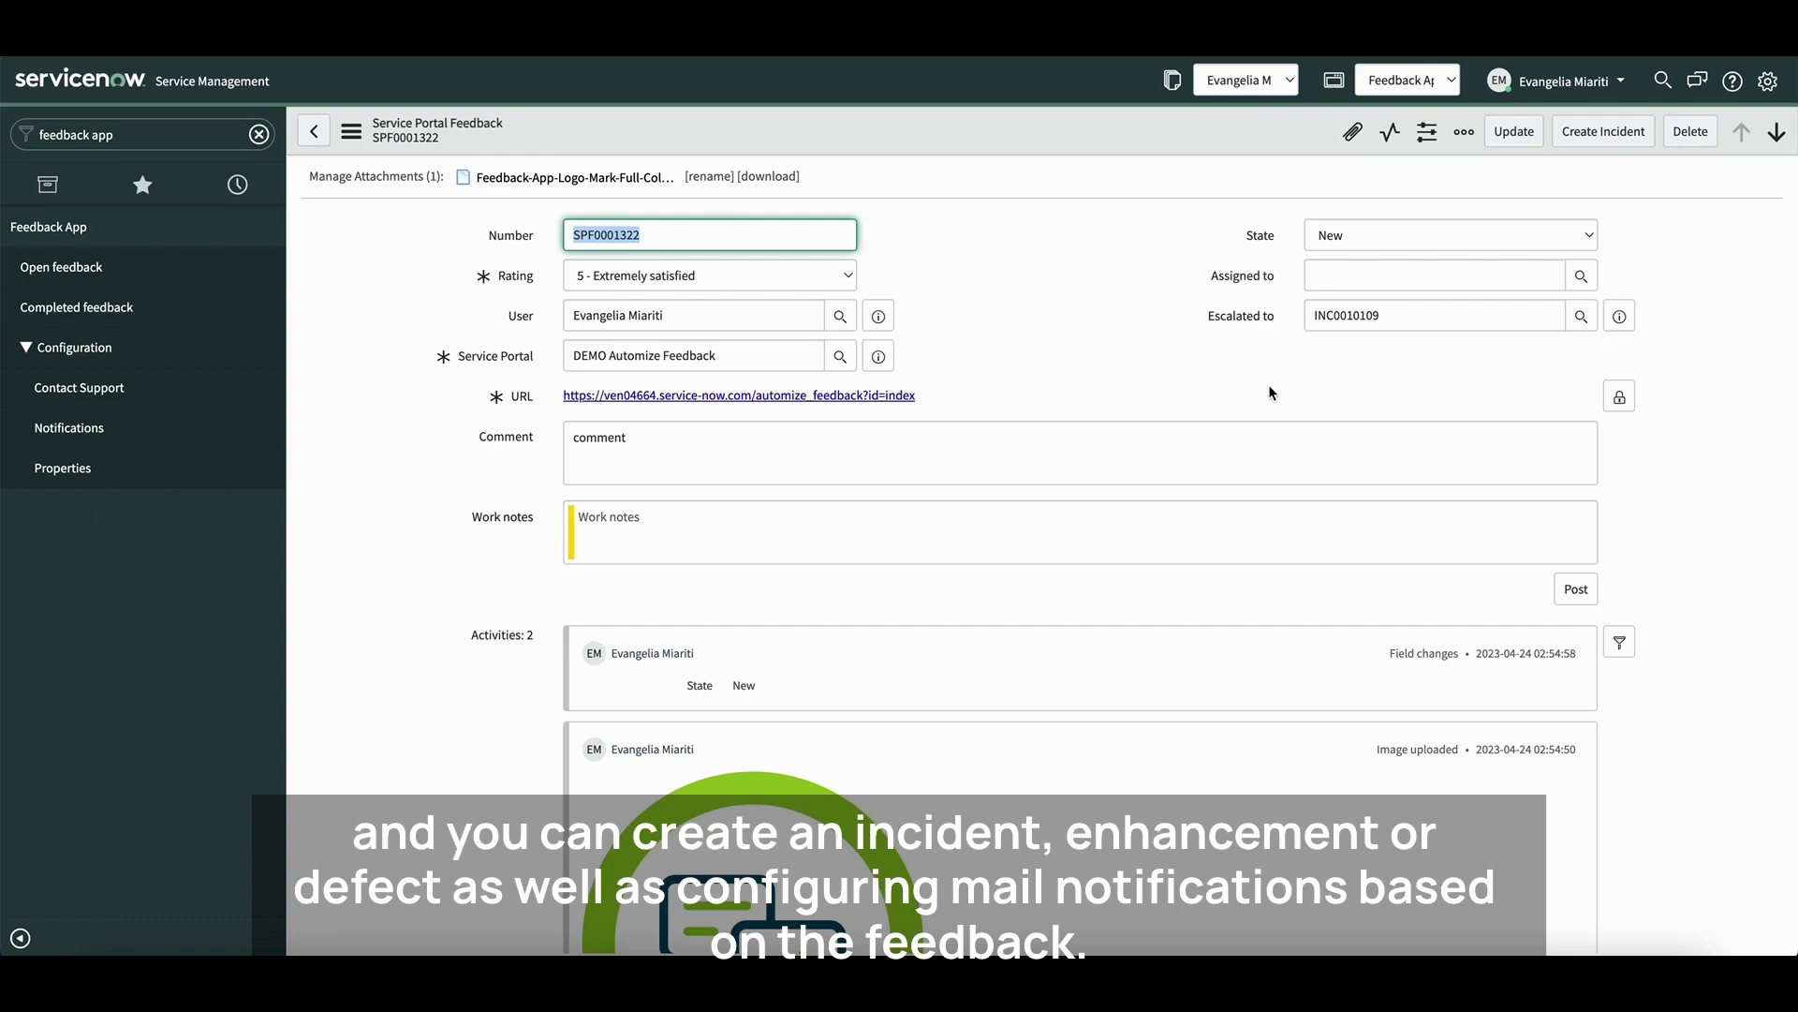
left_click(1590, 139)
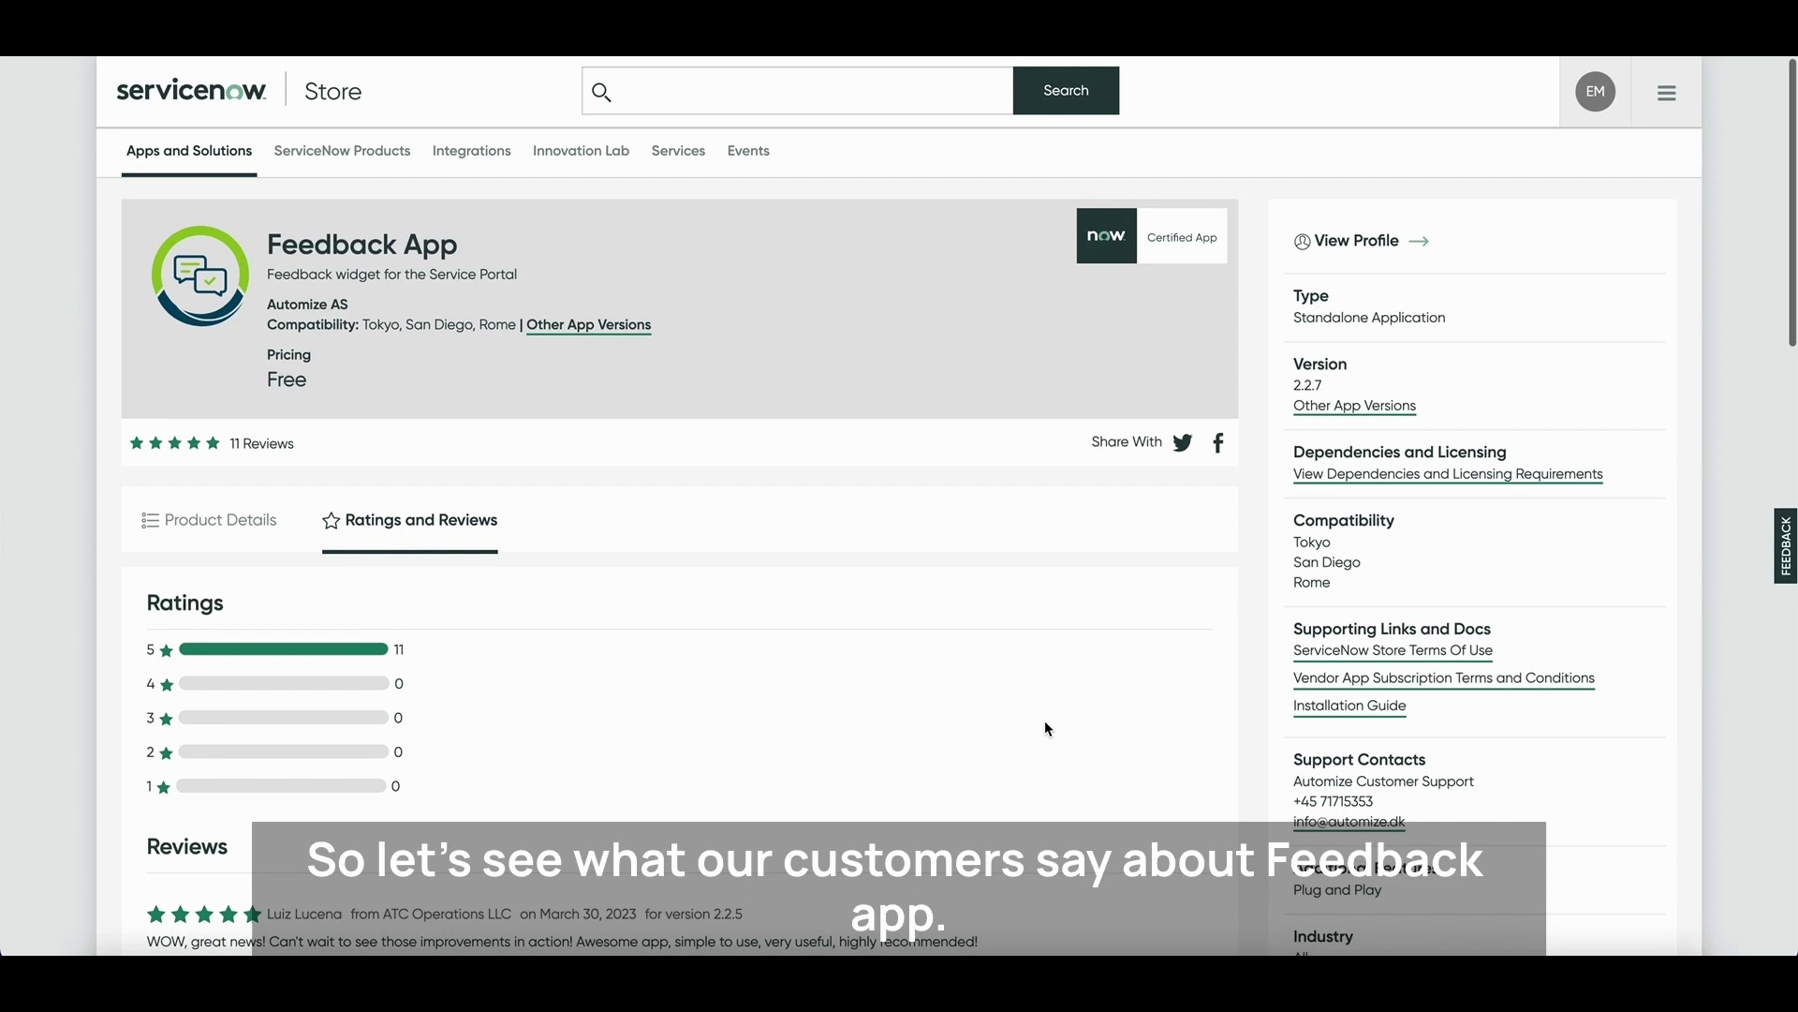
scroll(1045, 721, "down", 3)
scroll(1046, 729, "down", 3)
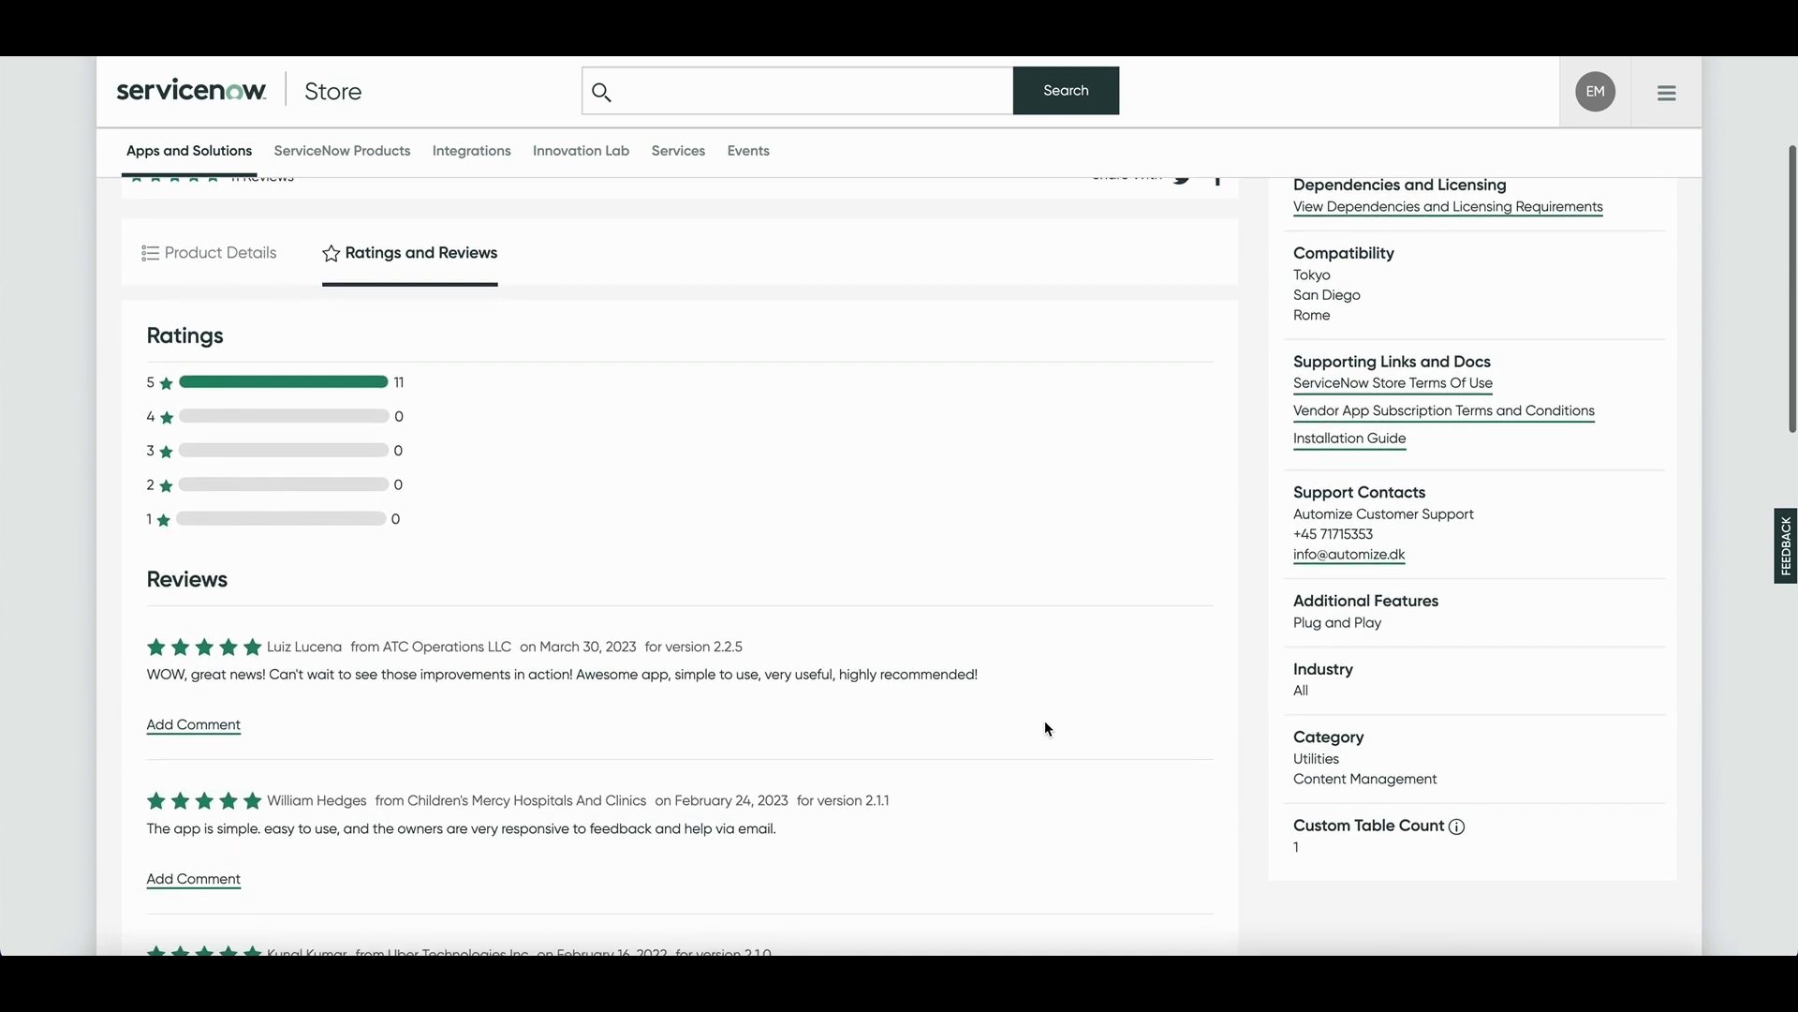
scroll(1047, 729, "down", 3)
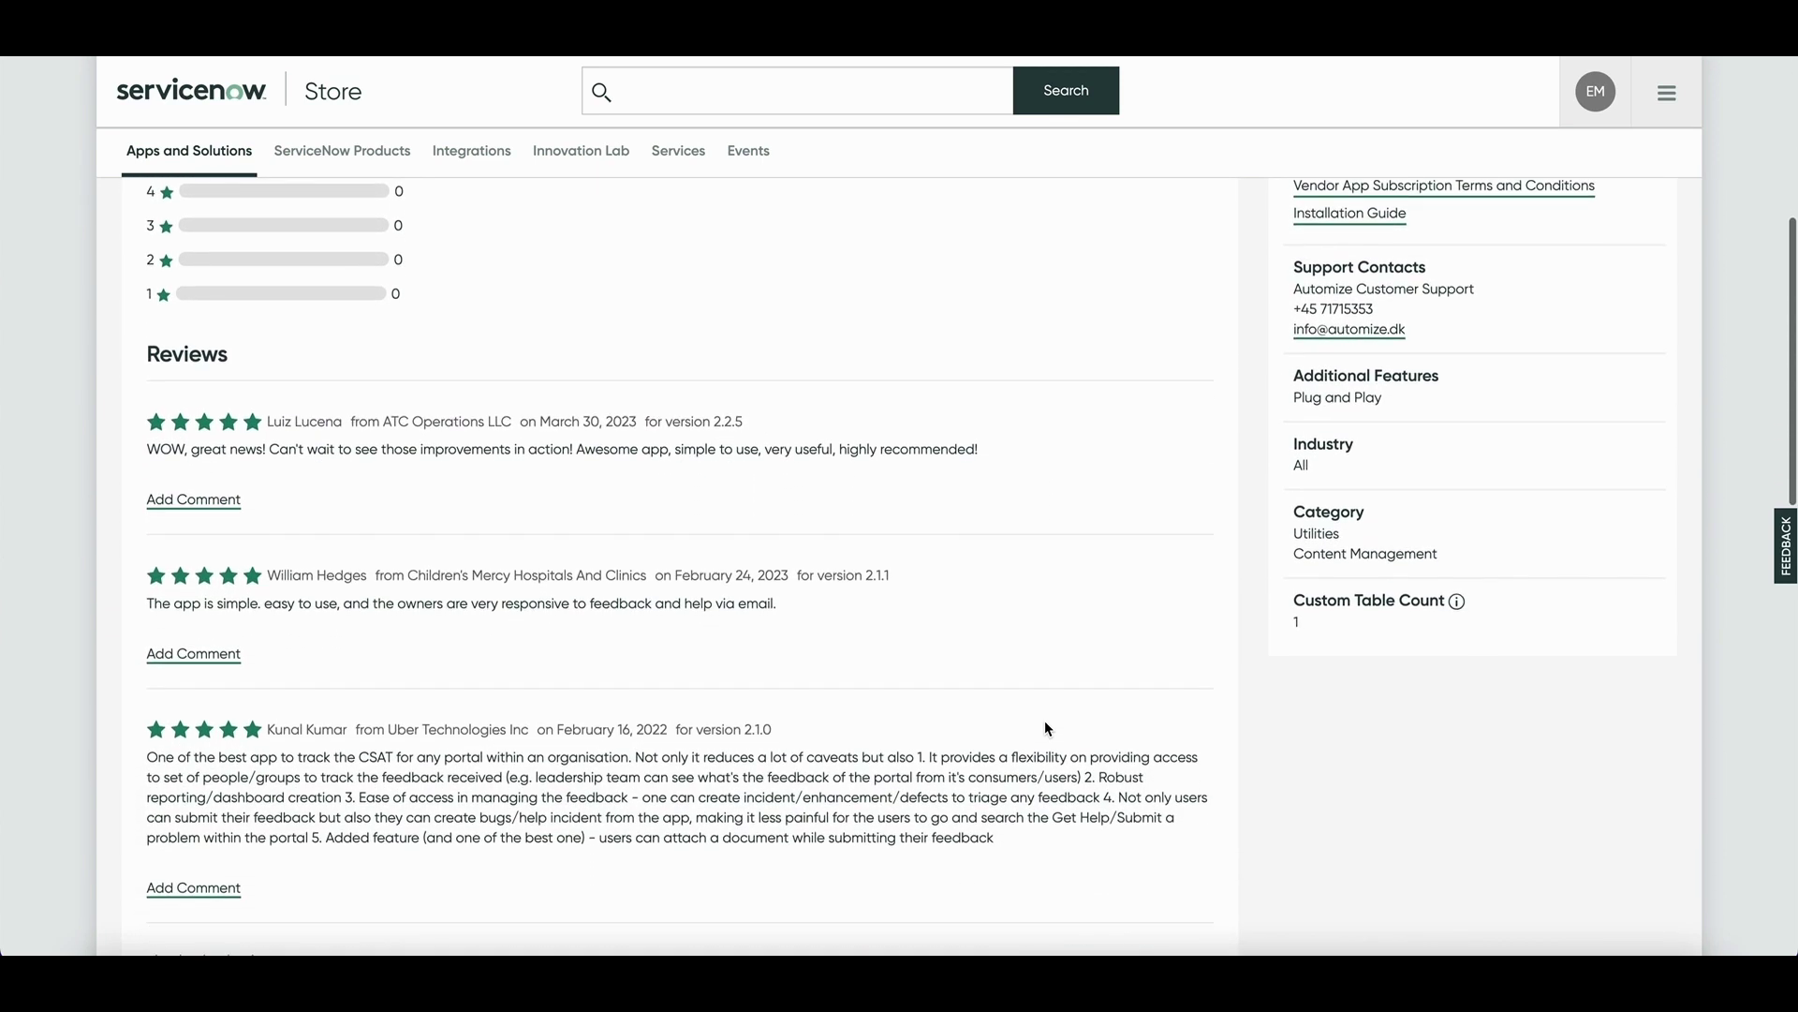
scroll(1046, 729, "down", 2)
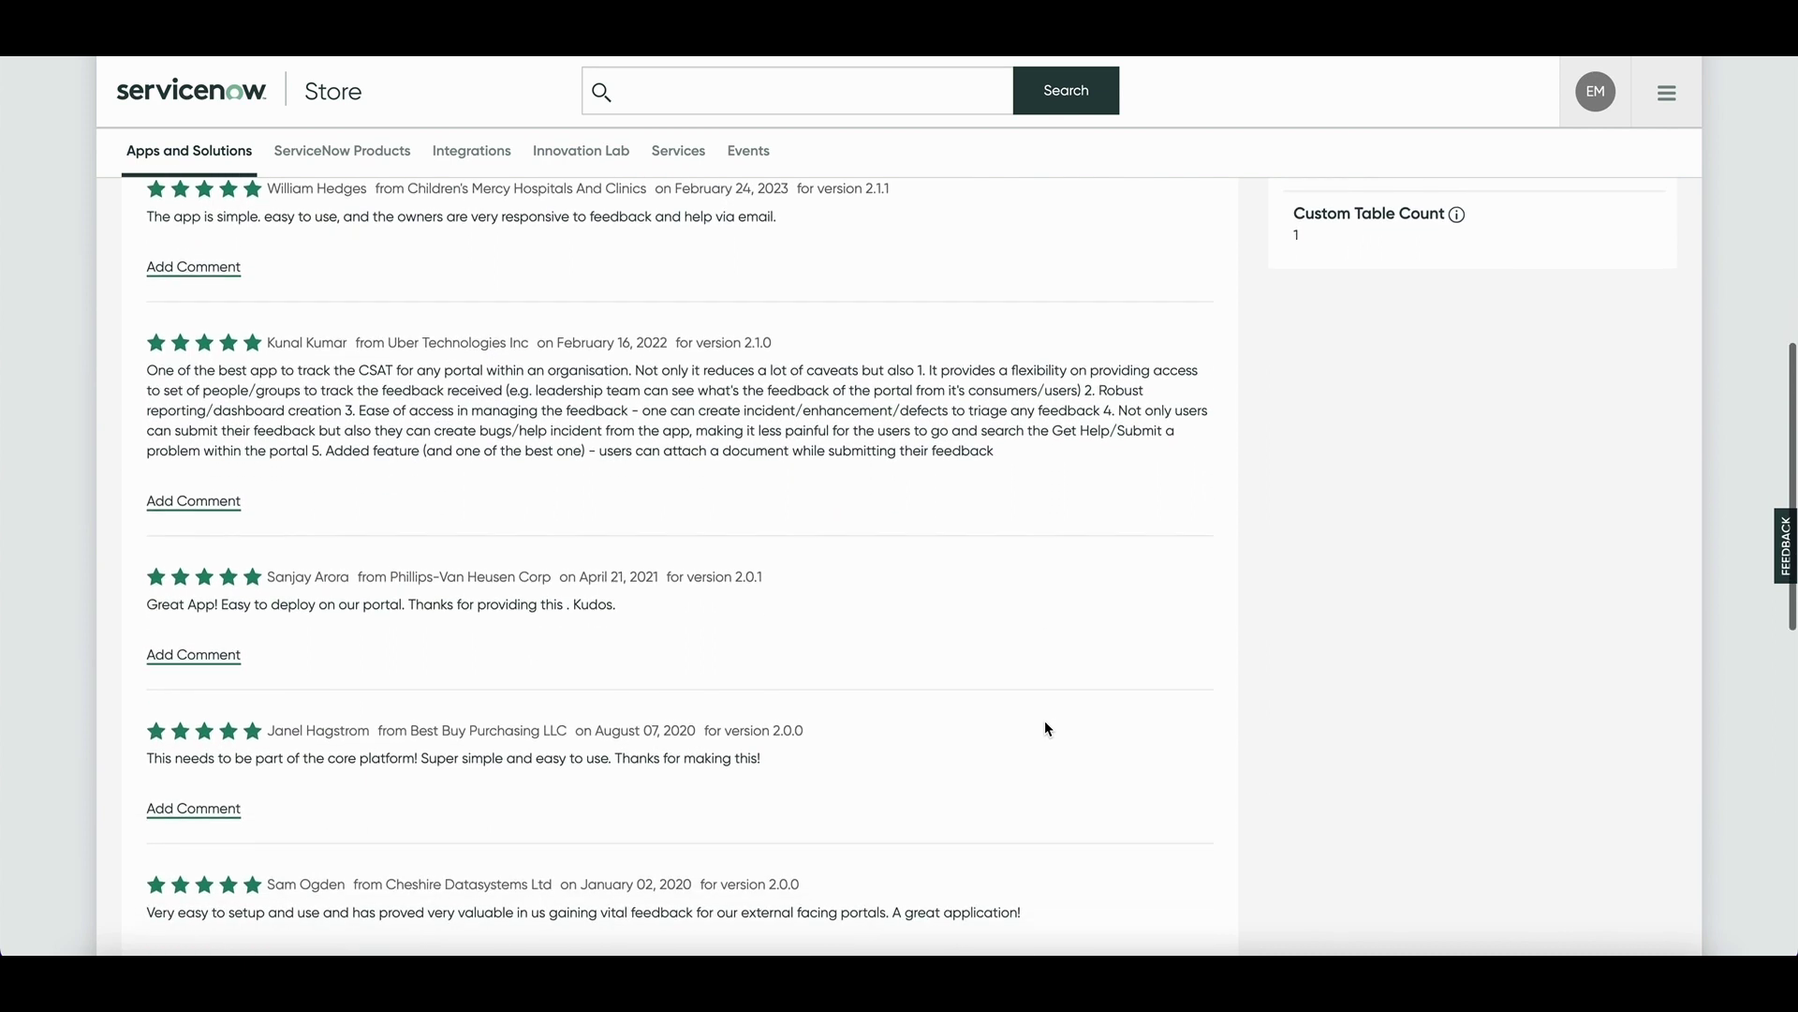
scroll(1046, 729, "down", 2)
scroll(1046, 729, "down", 1)
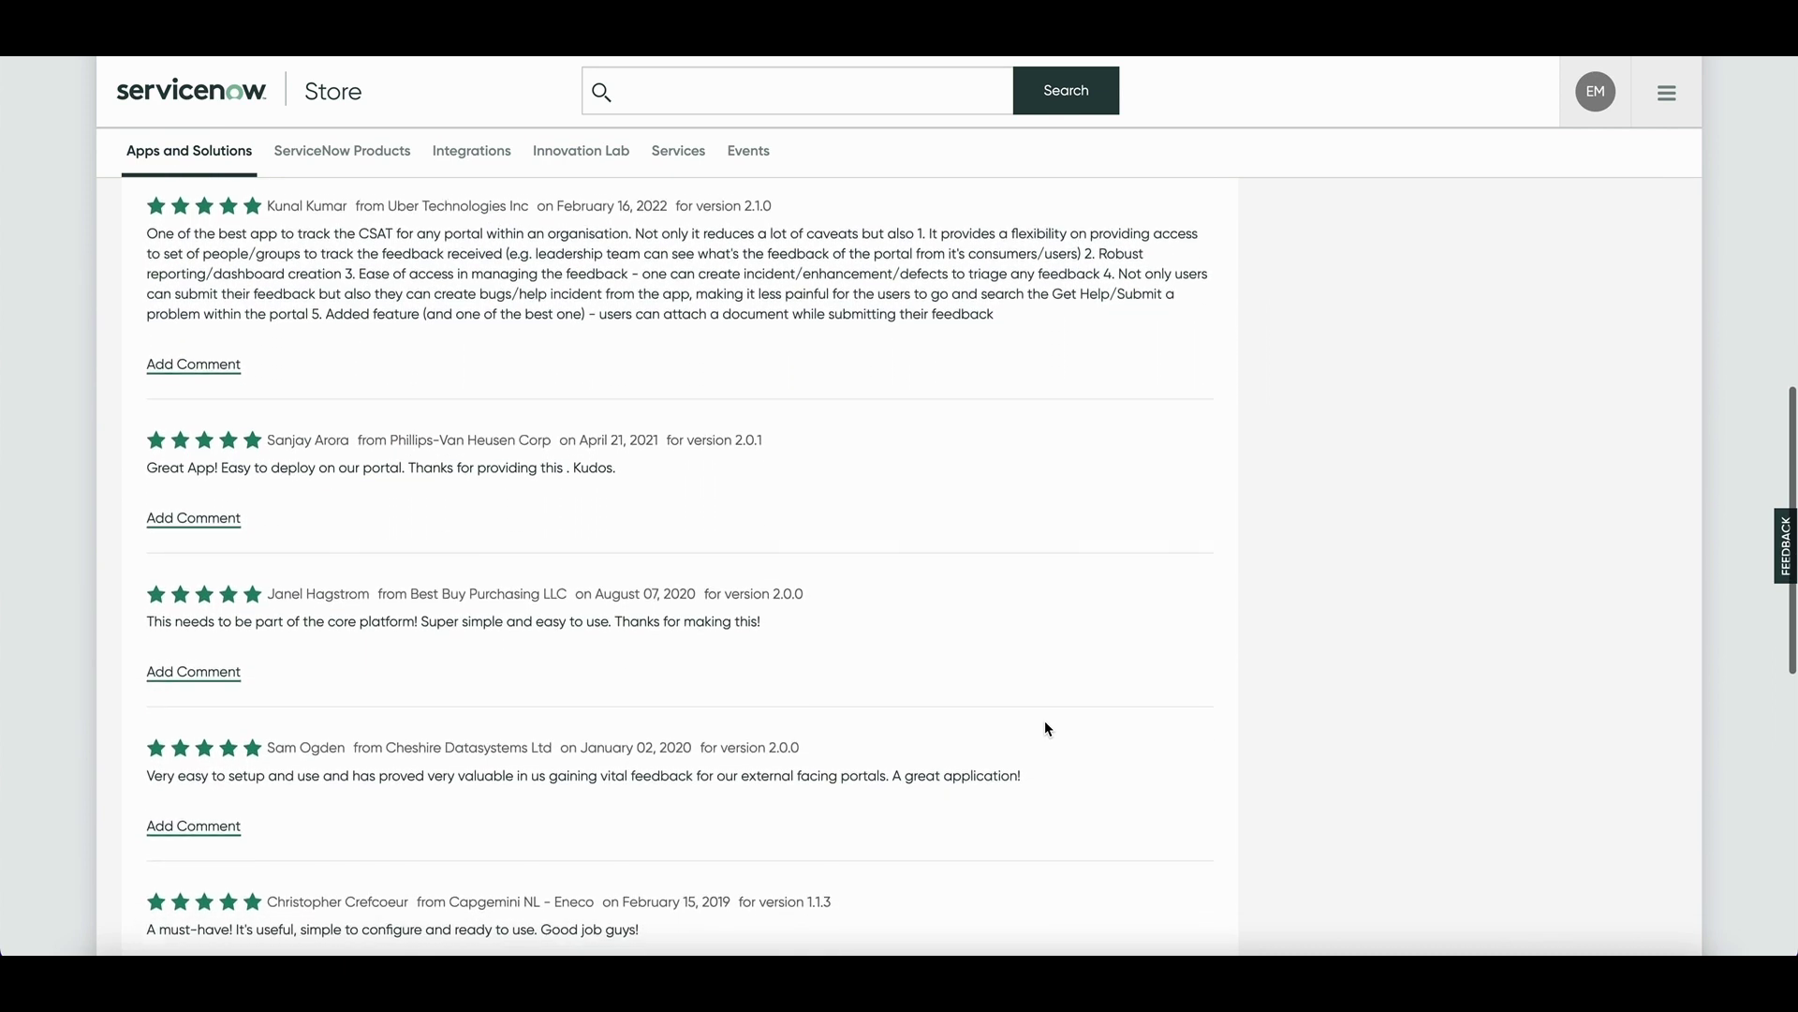
scroll(1047, 729, "down", 1)
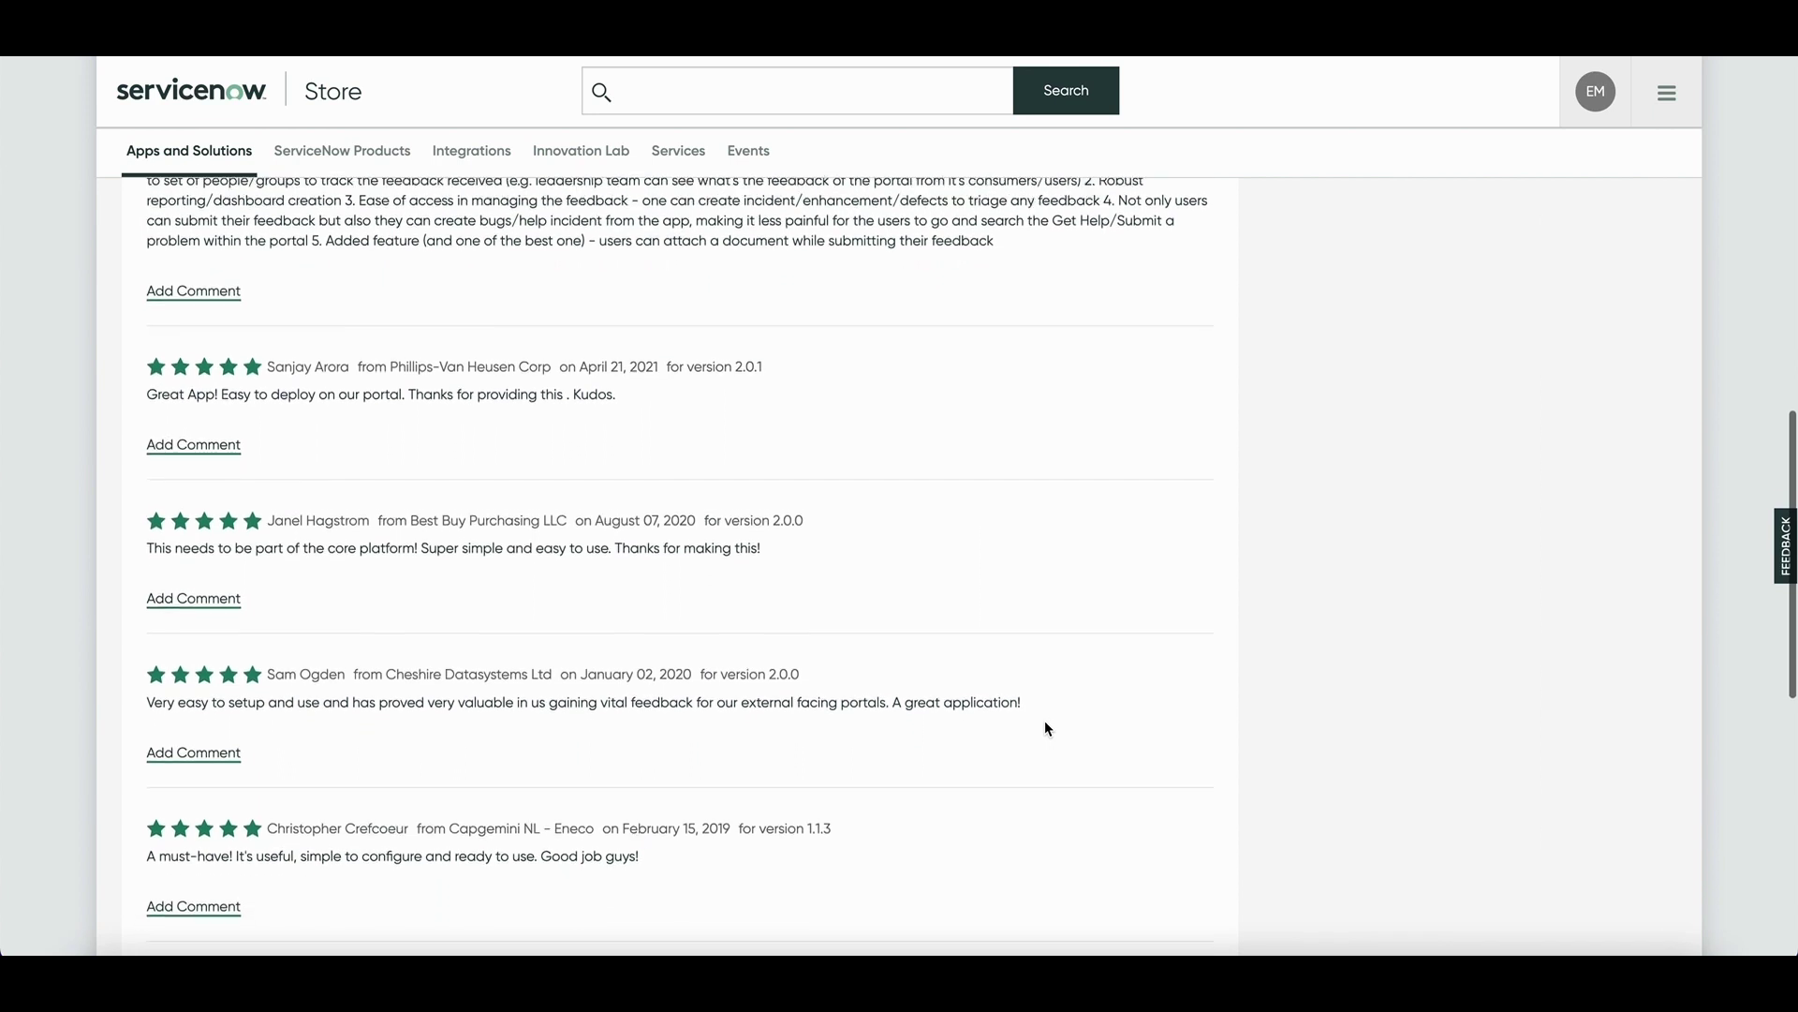
scroll(1047, 729, "down", 3)
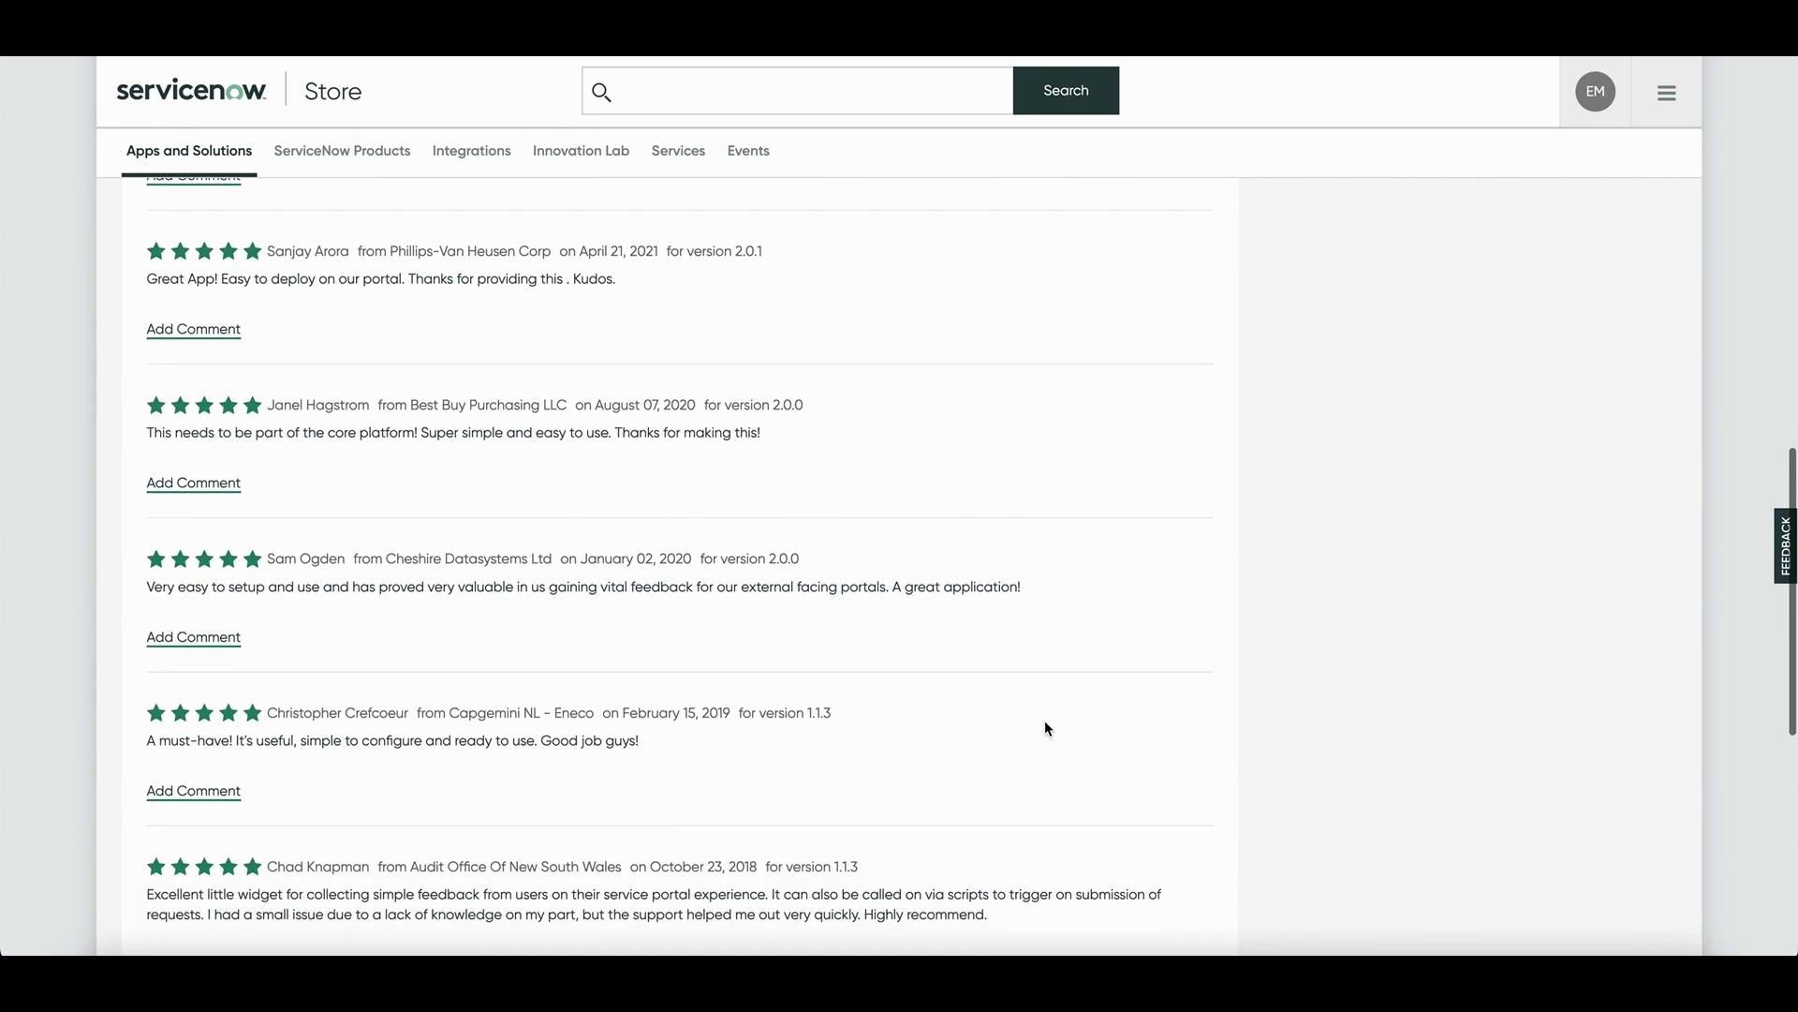
scroll(1046, 728, "down", 3)
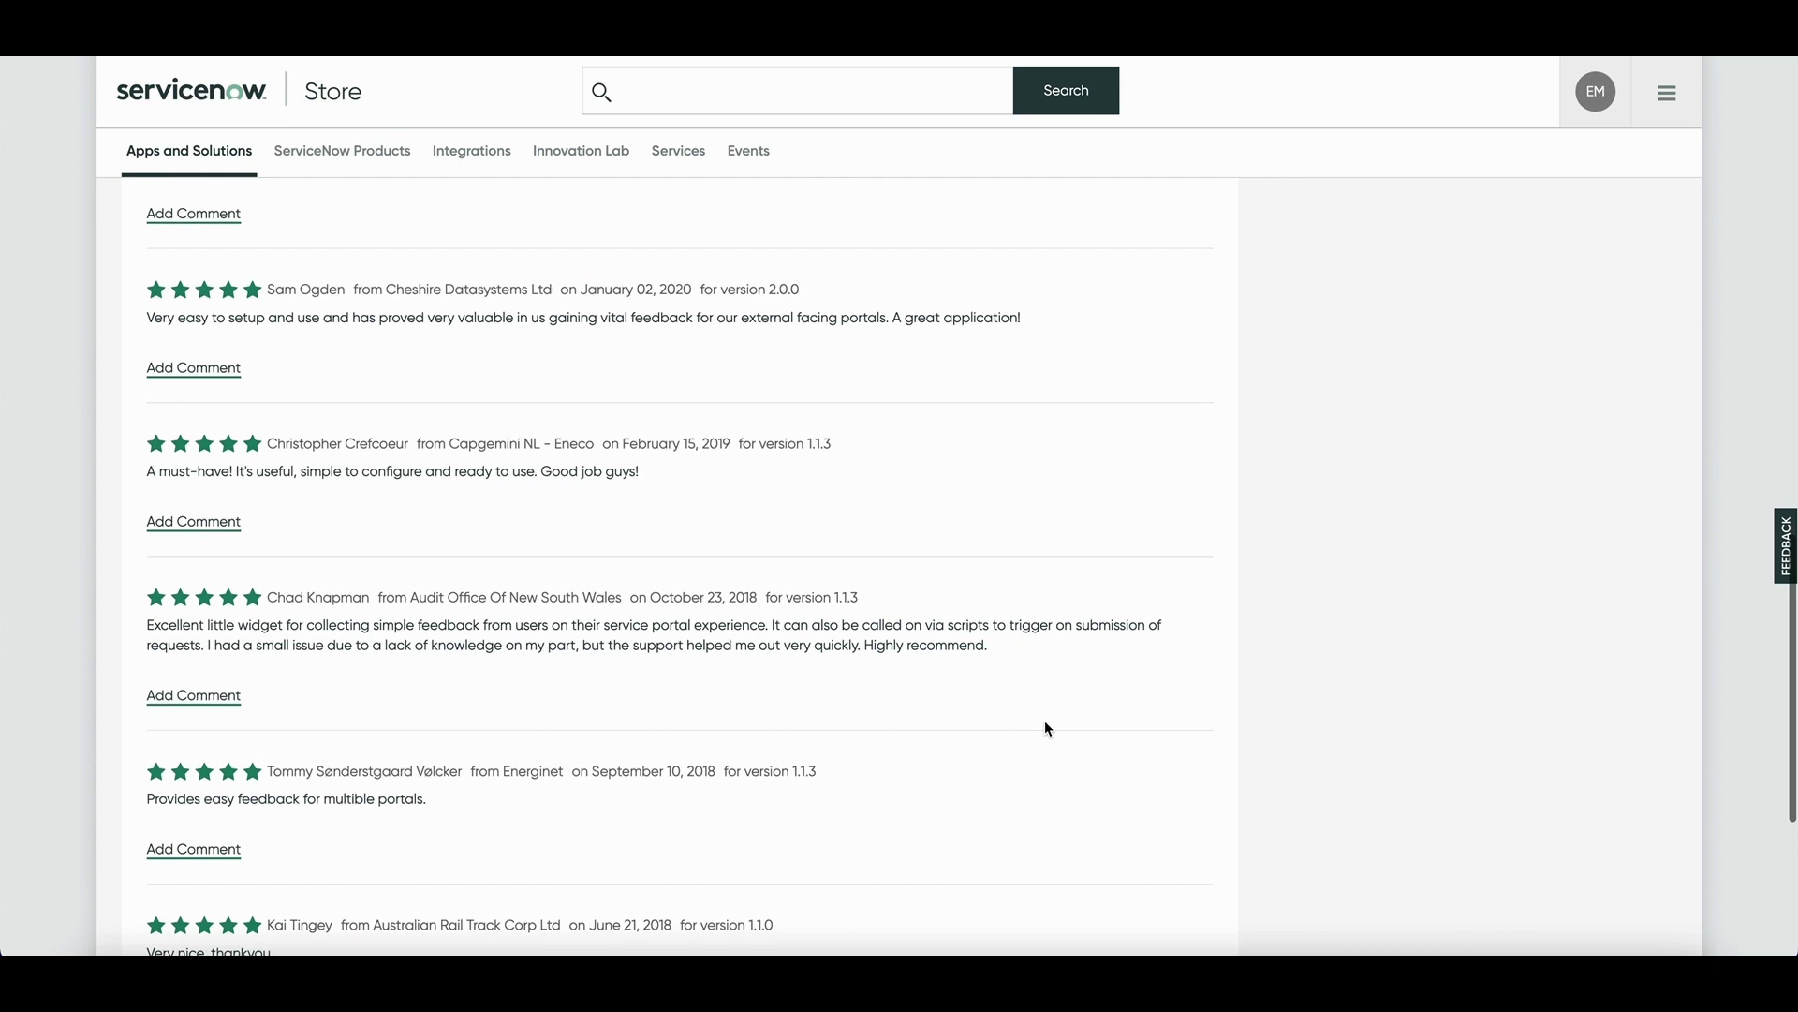
scroll(1046, 728, "down", 1)
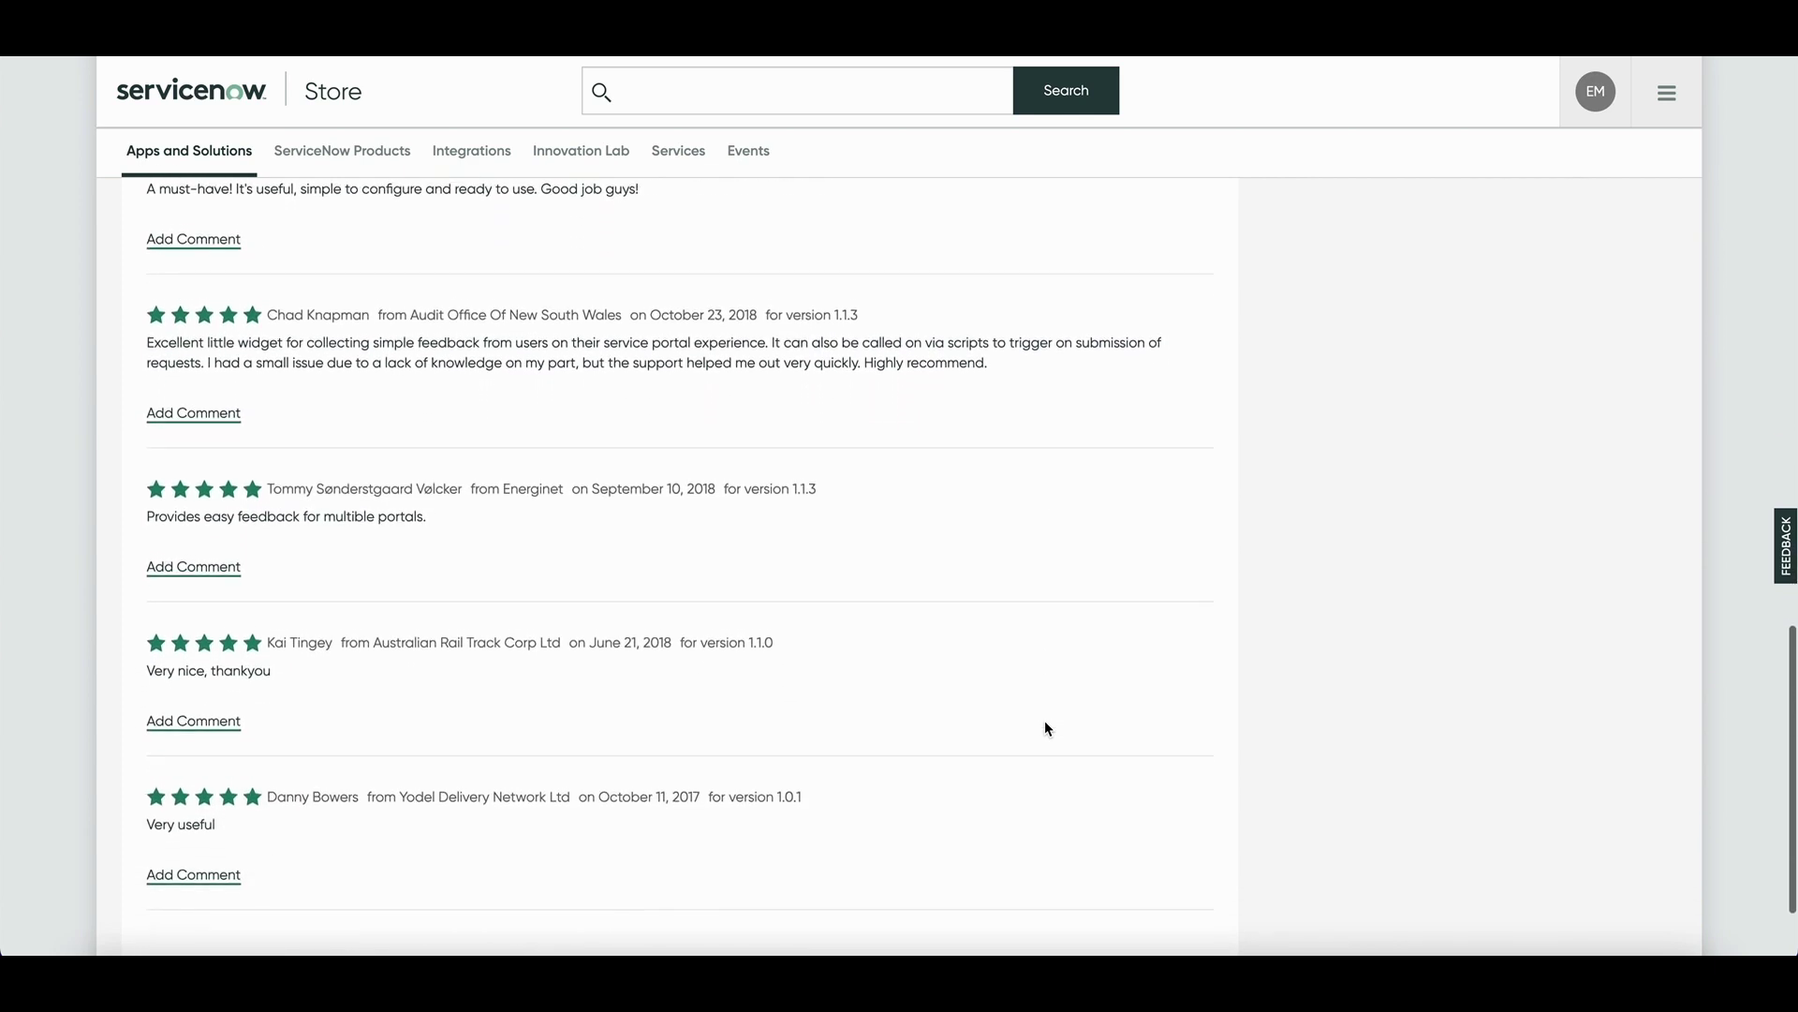